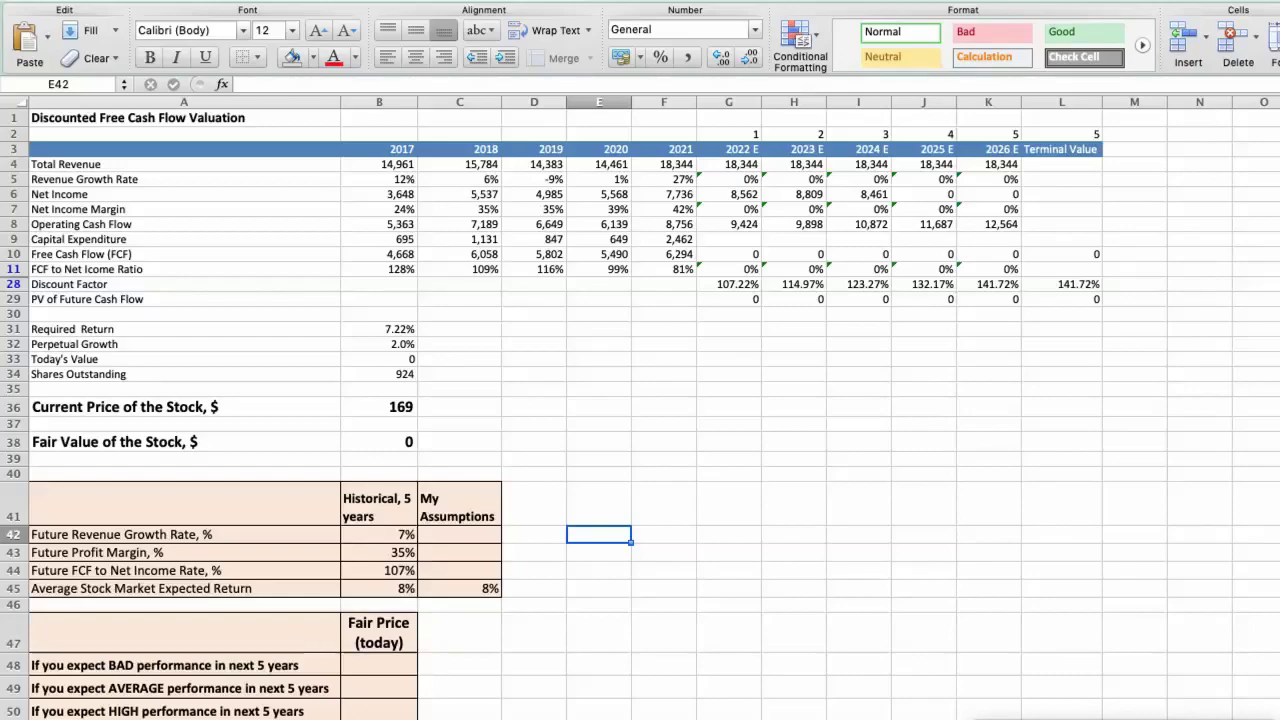
Step: Inspect the revenue growth and net income margin formulas and their historical averages
click(371, 179)
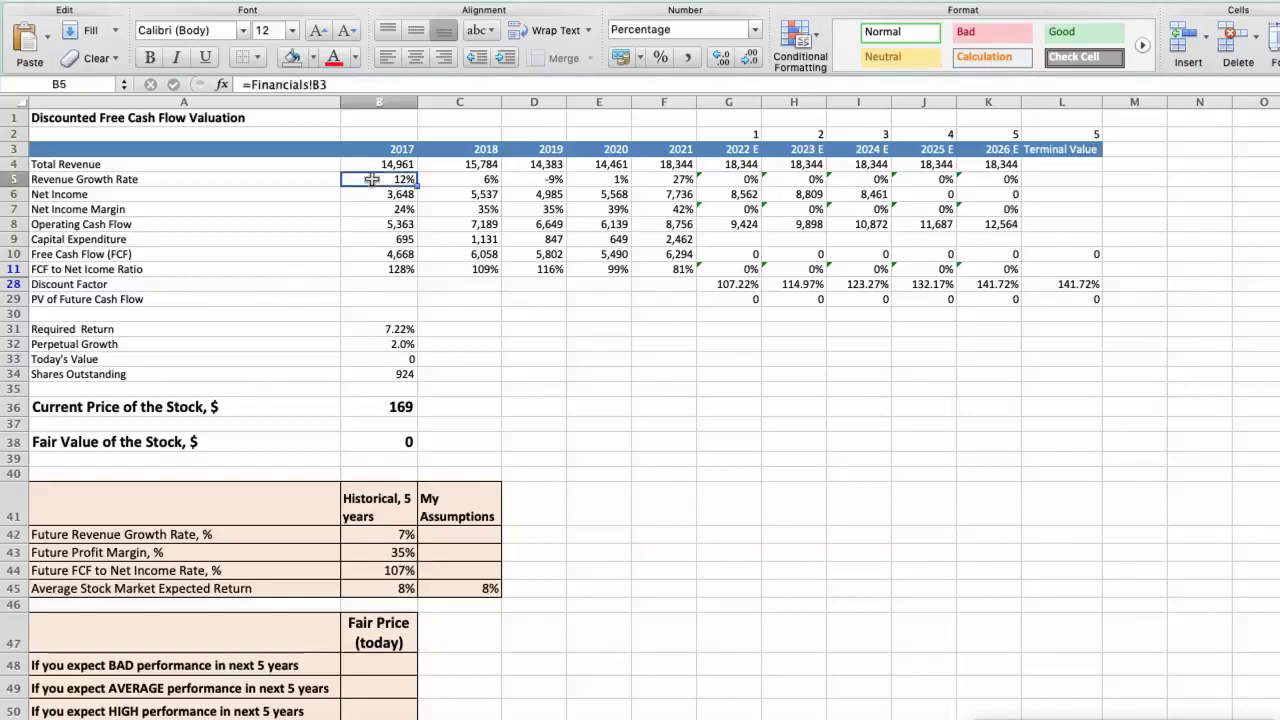
key(Right)
key(Right)
key(Right)
key(Right)
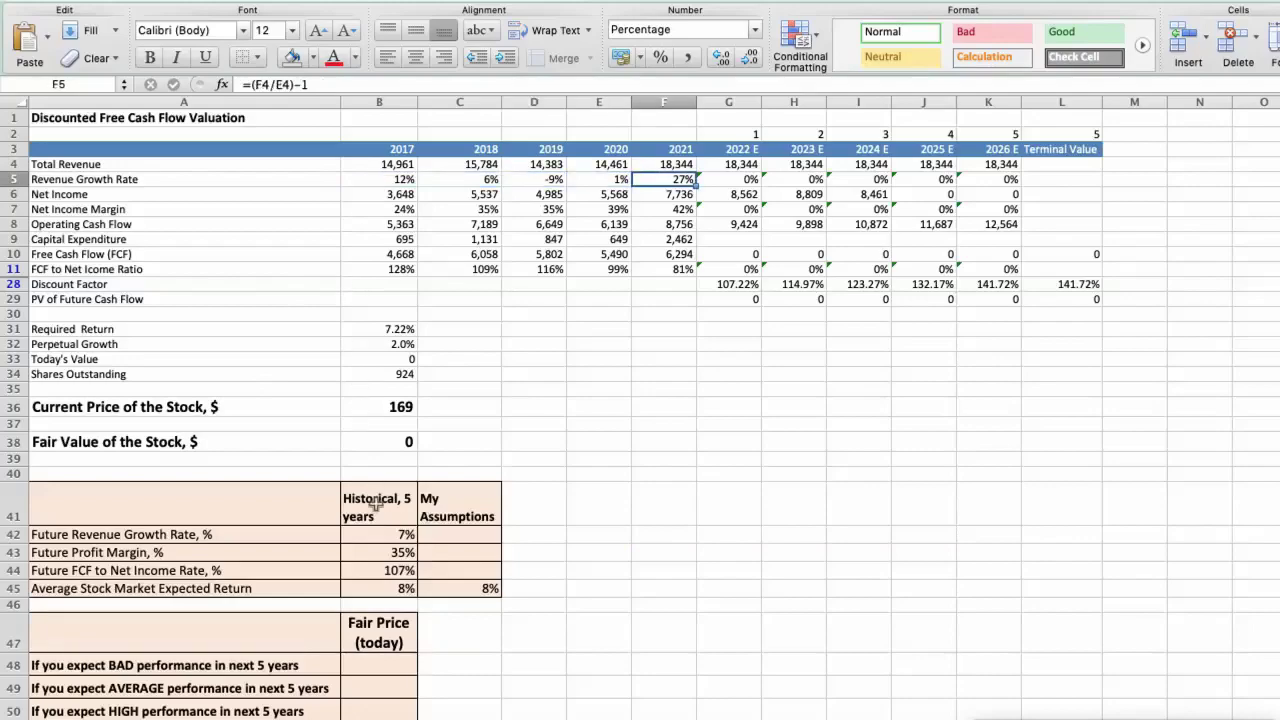
click(375, 533)
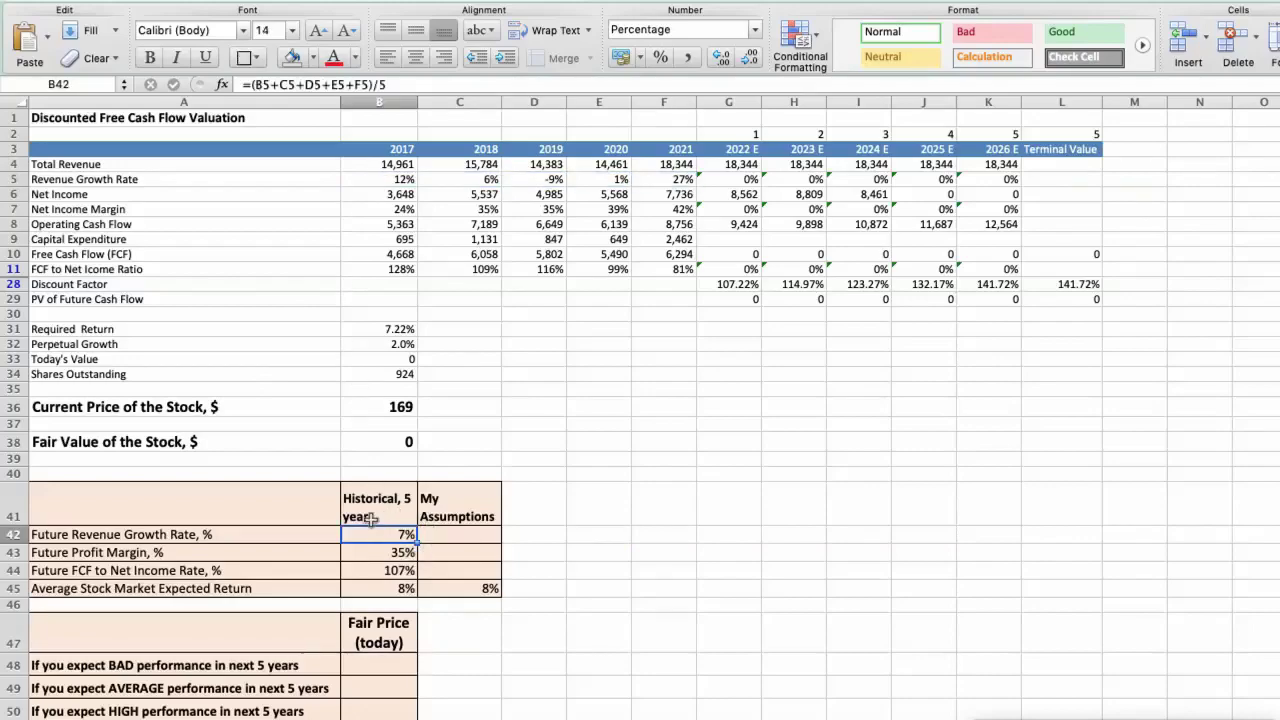
click(392, 213)
key(Right)
key(Right)
key(Right)
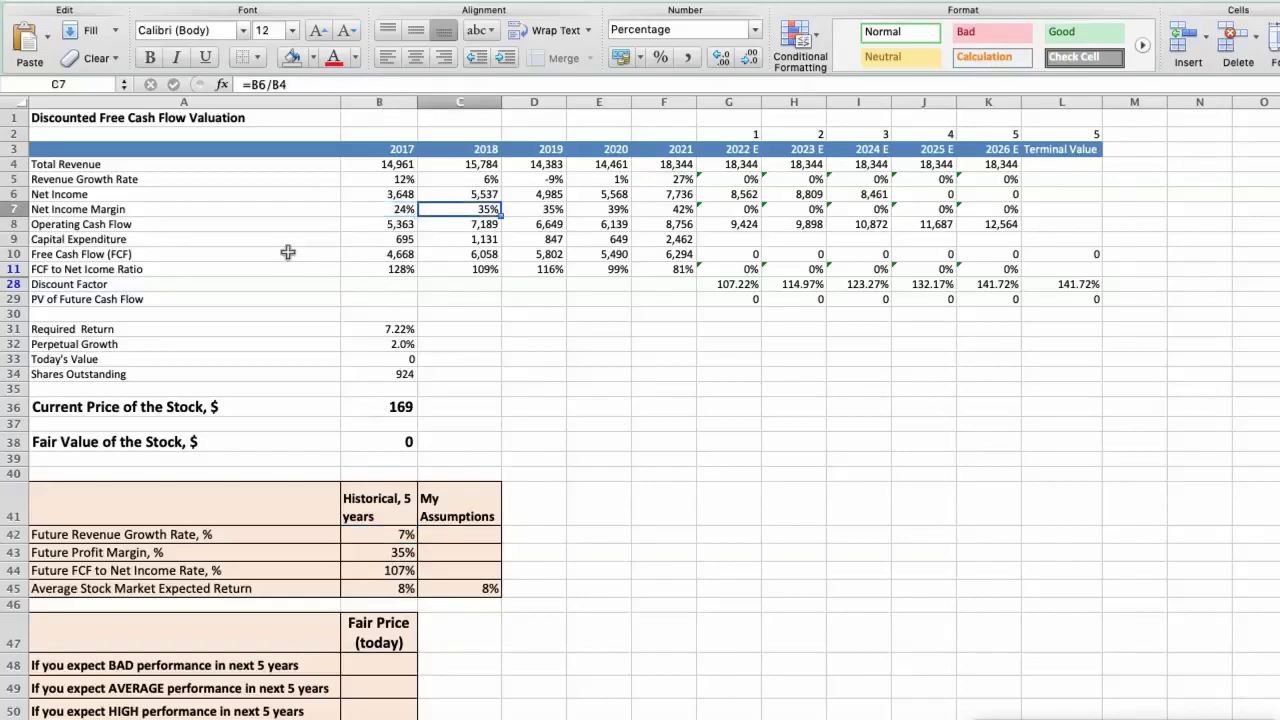
key(Right)
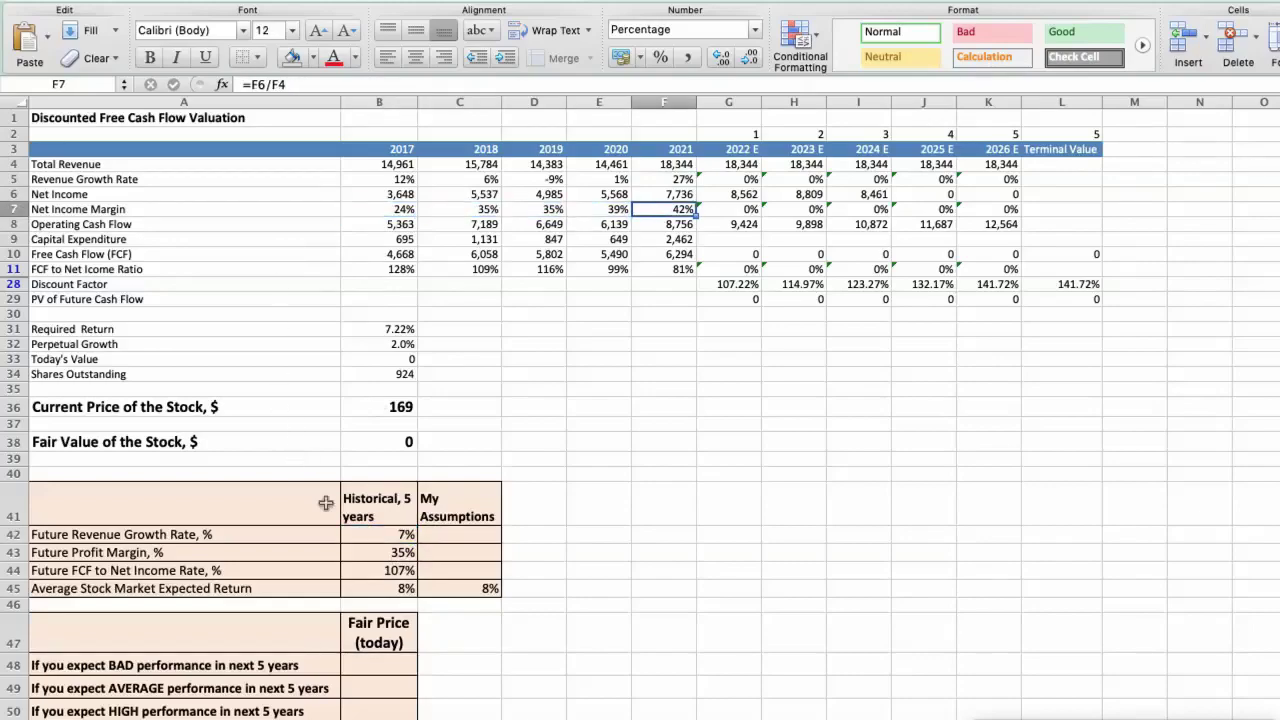
click(363, 547)
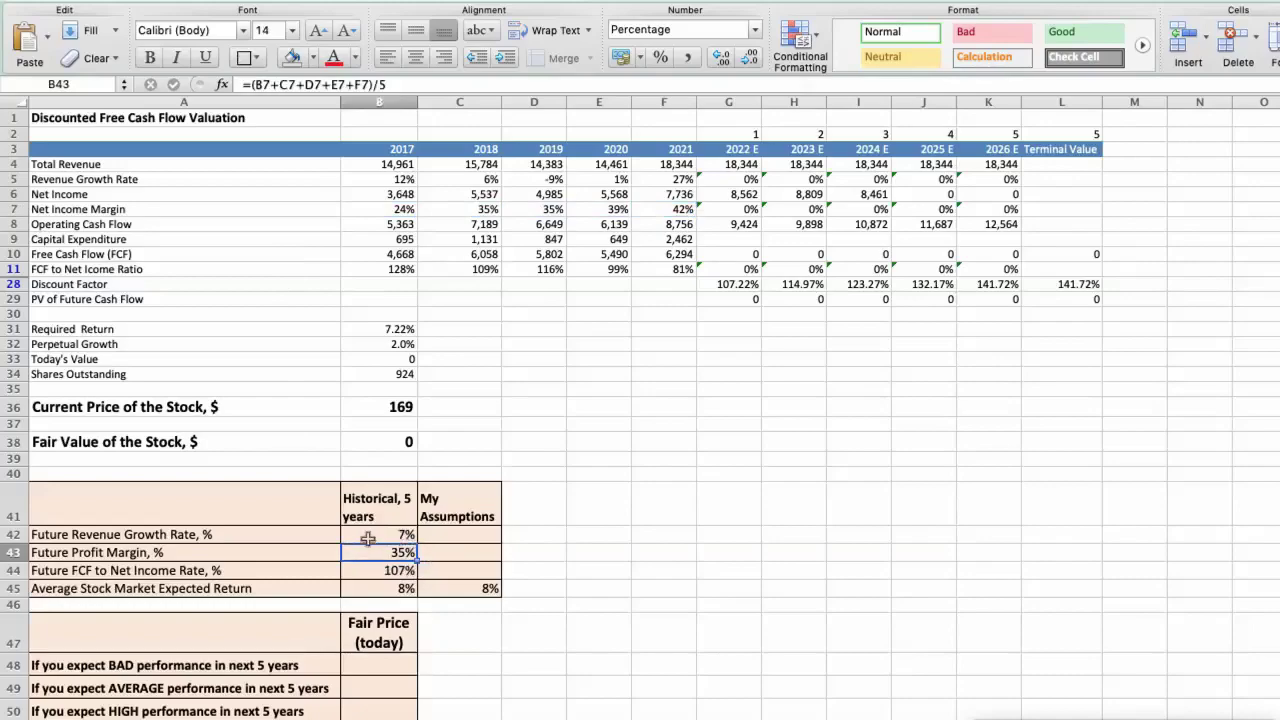
Step: Check the FCF-to-net-income ratios, their historical average, and the expected market return
click(372, 270)
key(Right)
key(Right)
key(Right)
key(Right)
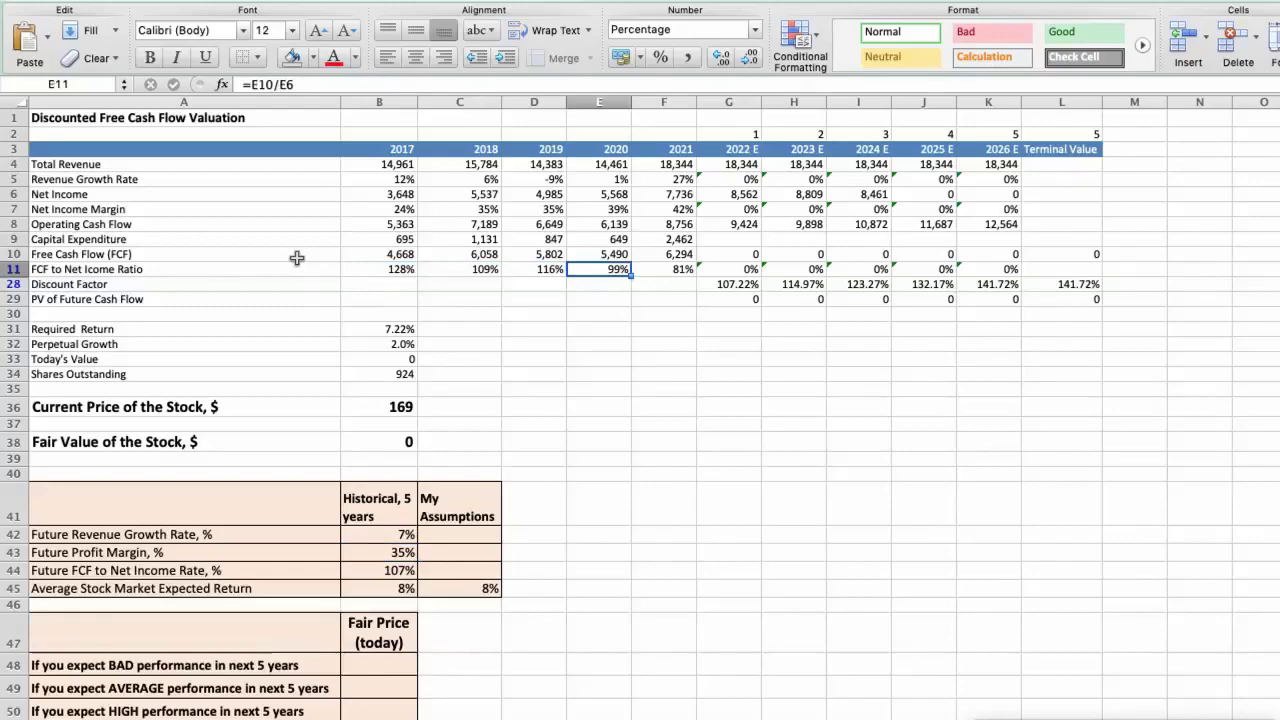
click(368, 570)
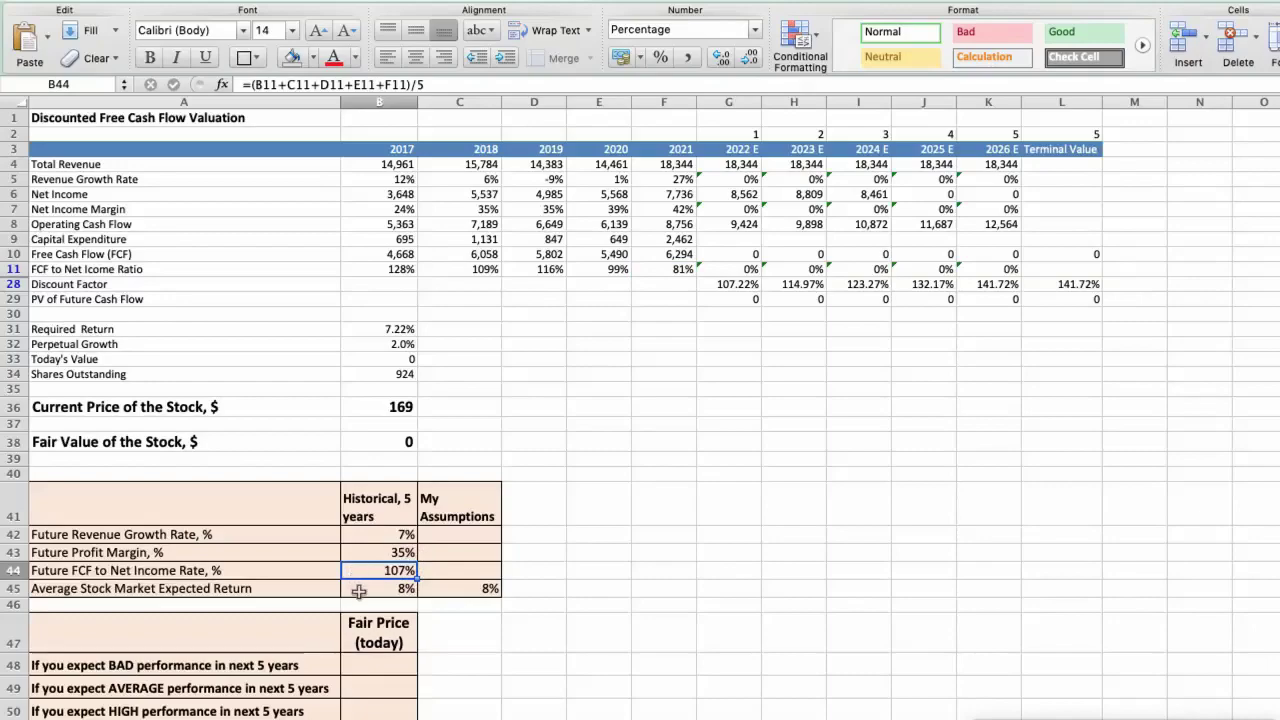
click(359, 590)
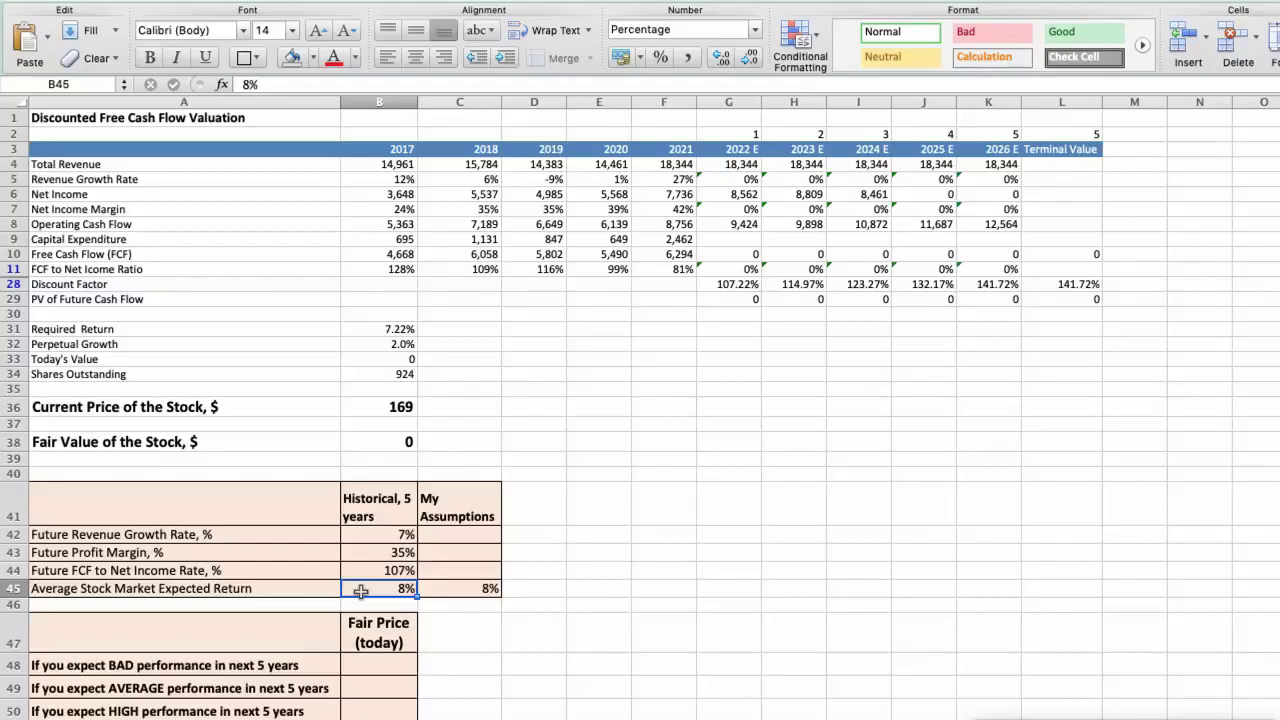
Step: Enter bad-case assumptions: 2% revenue growth, 24% profit margin, 80% FCF to net income
click(440, 537)
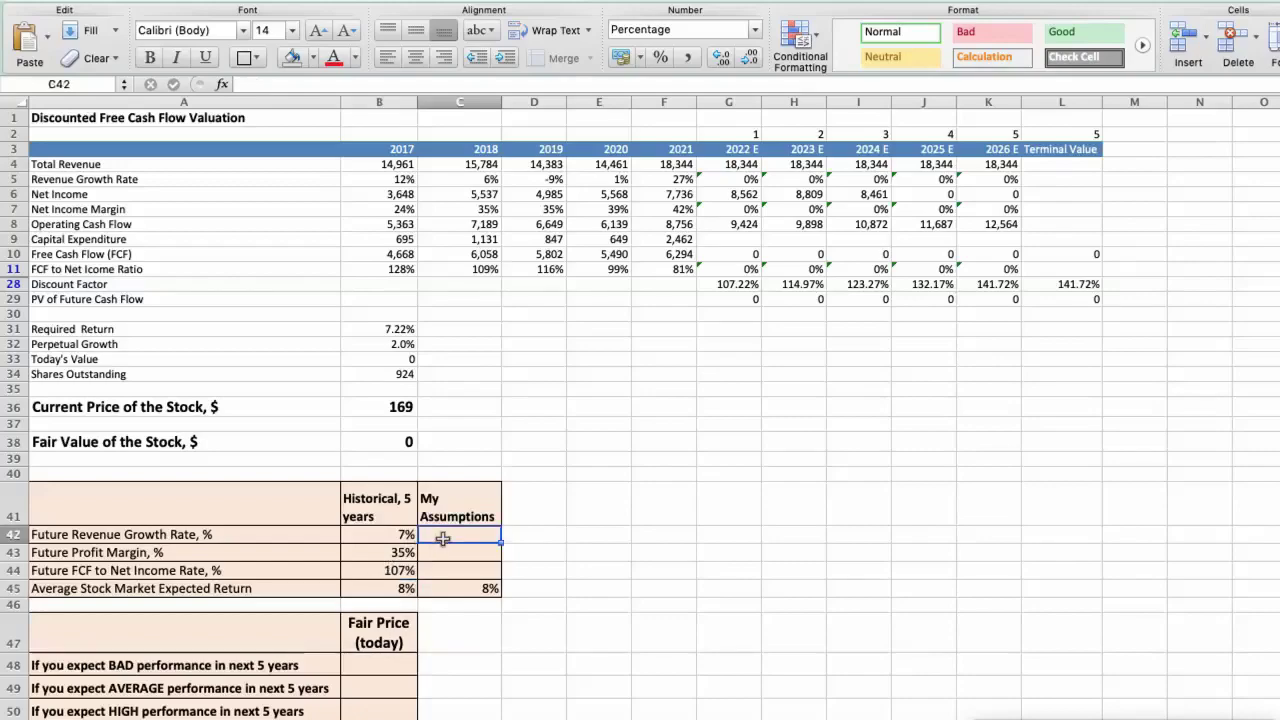
key(F2)
text(2)
key(Return)
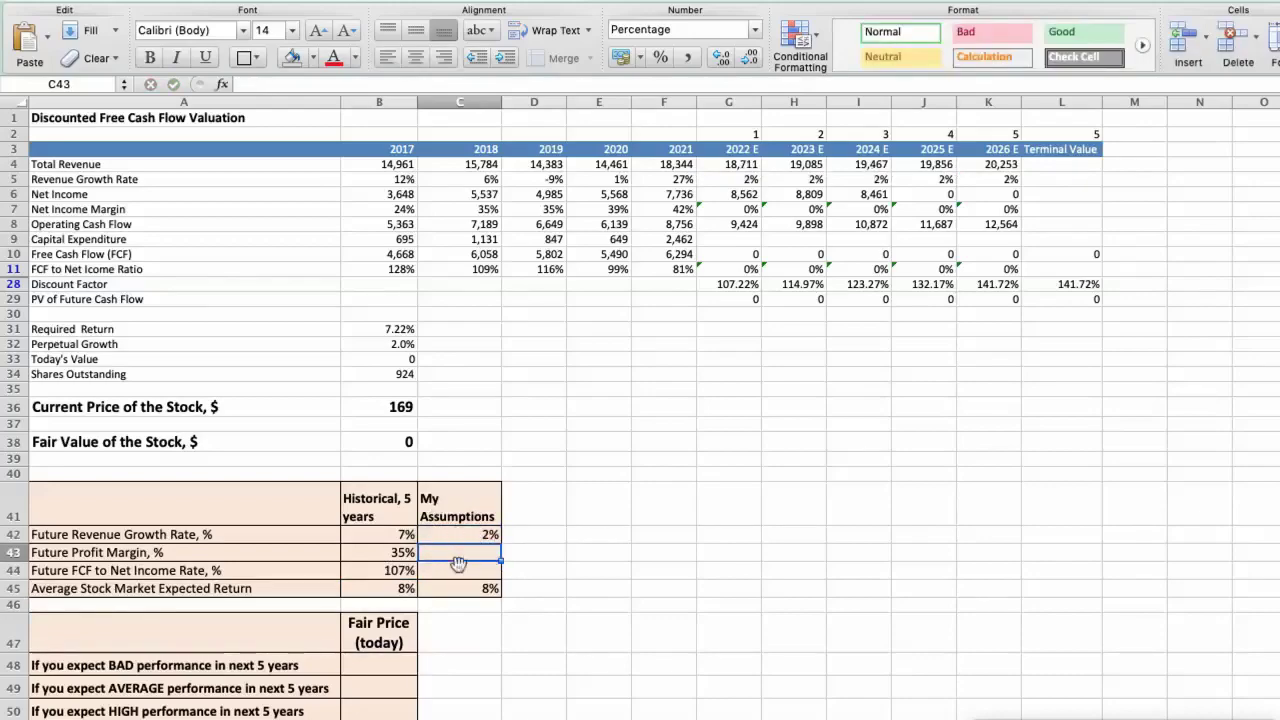
key(F2)
text(24)
key(Return)
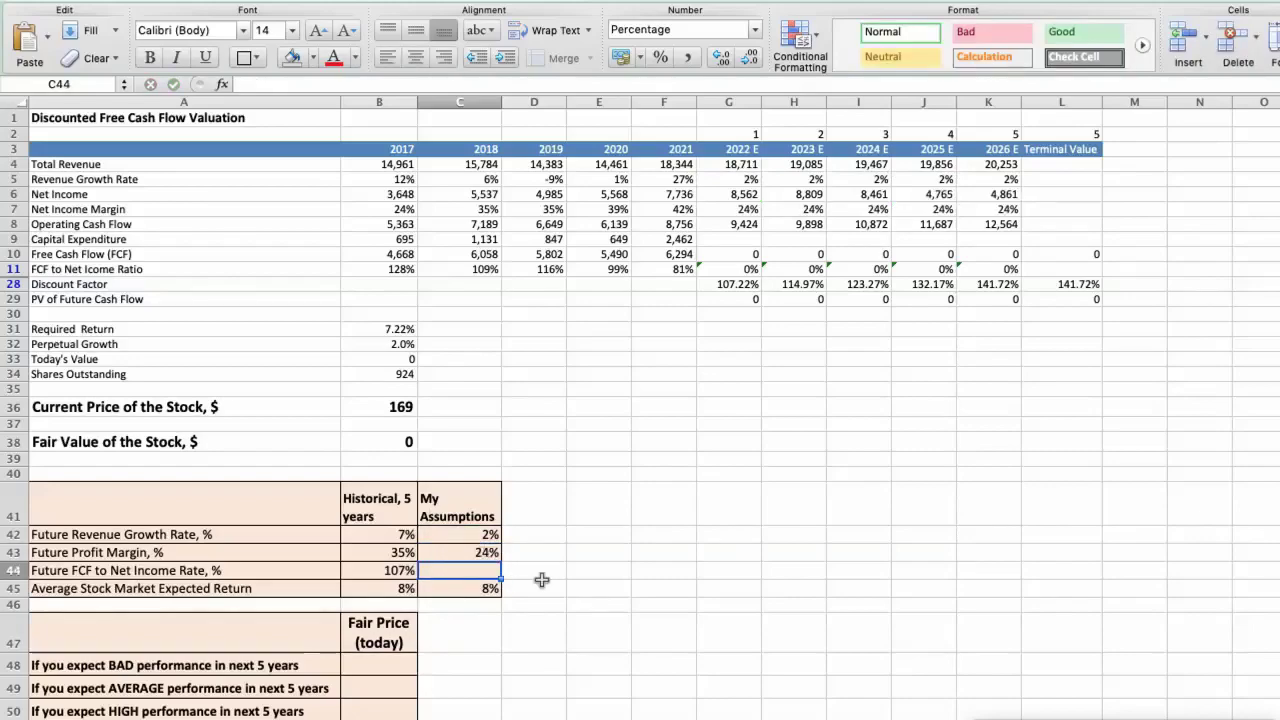
text(80)
key(Return)
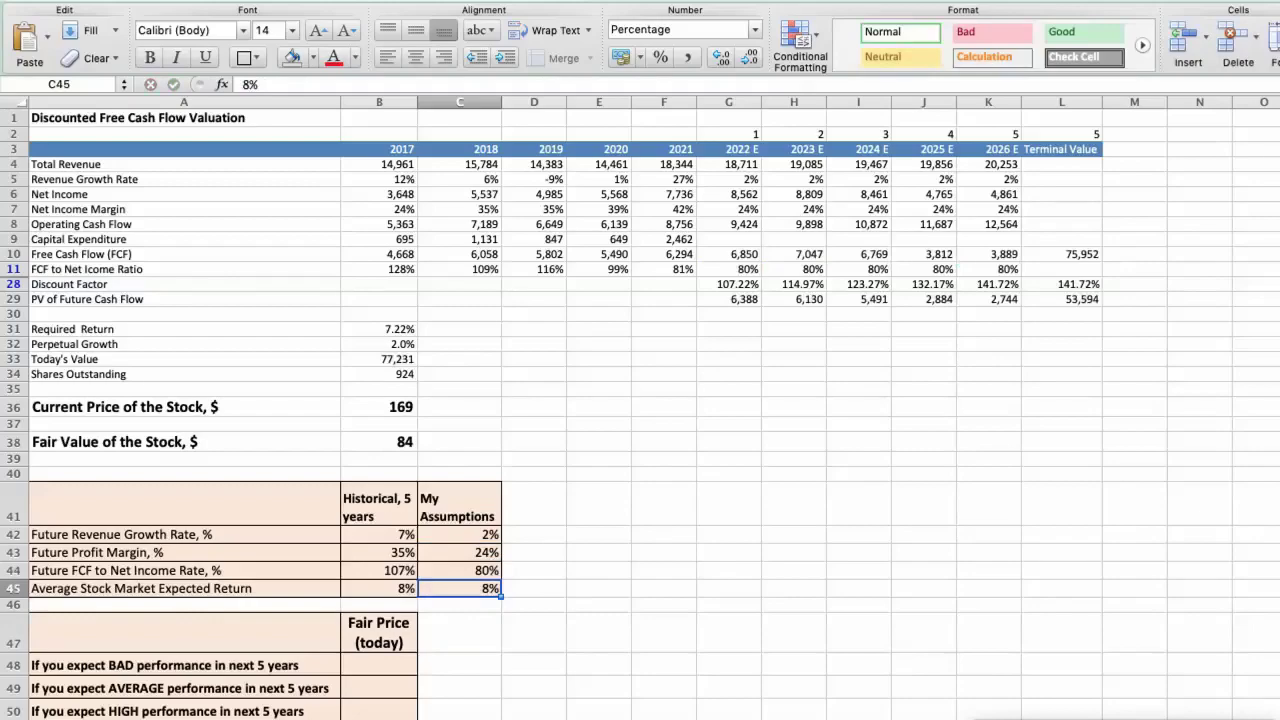
Step: Record the resulting $84 fair value as the BAD performance fair price
click(370, 444)
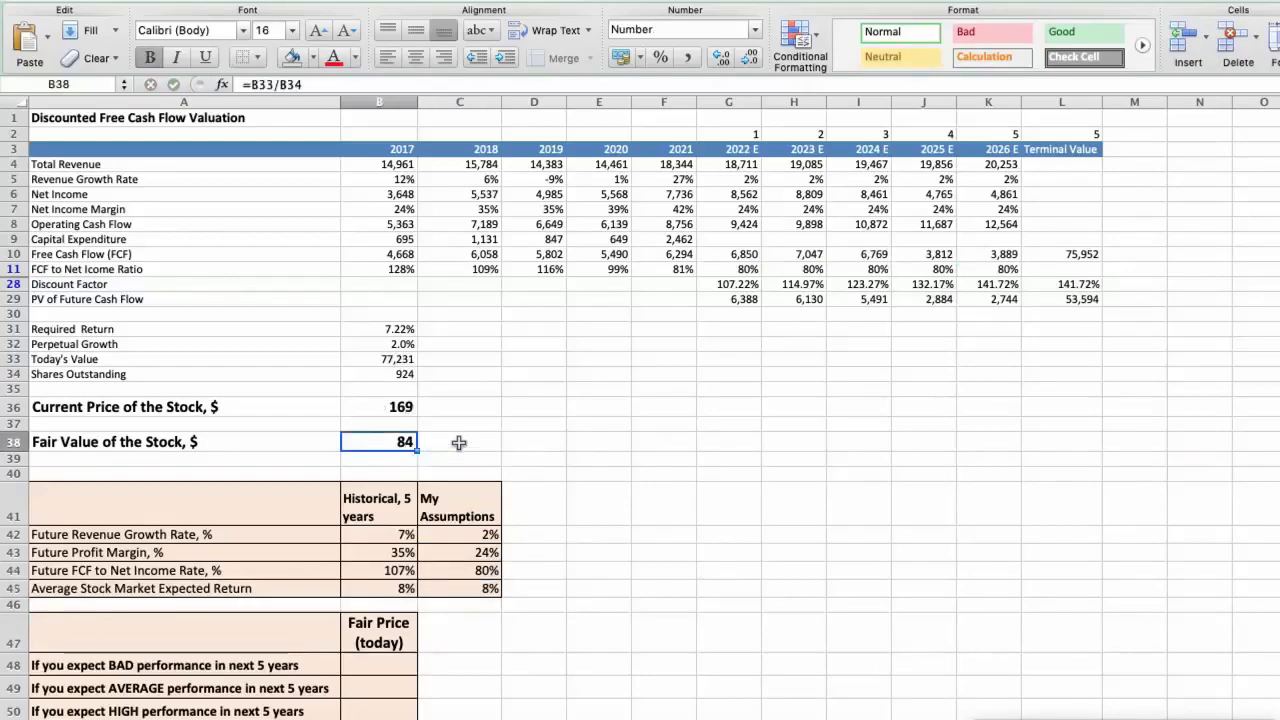
scroll(459, 442, down, 3)
click(379, 580)
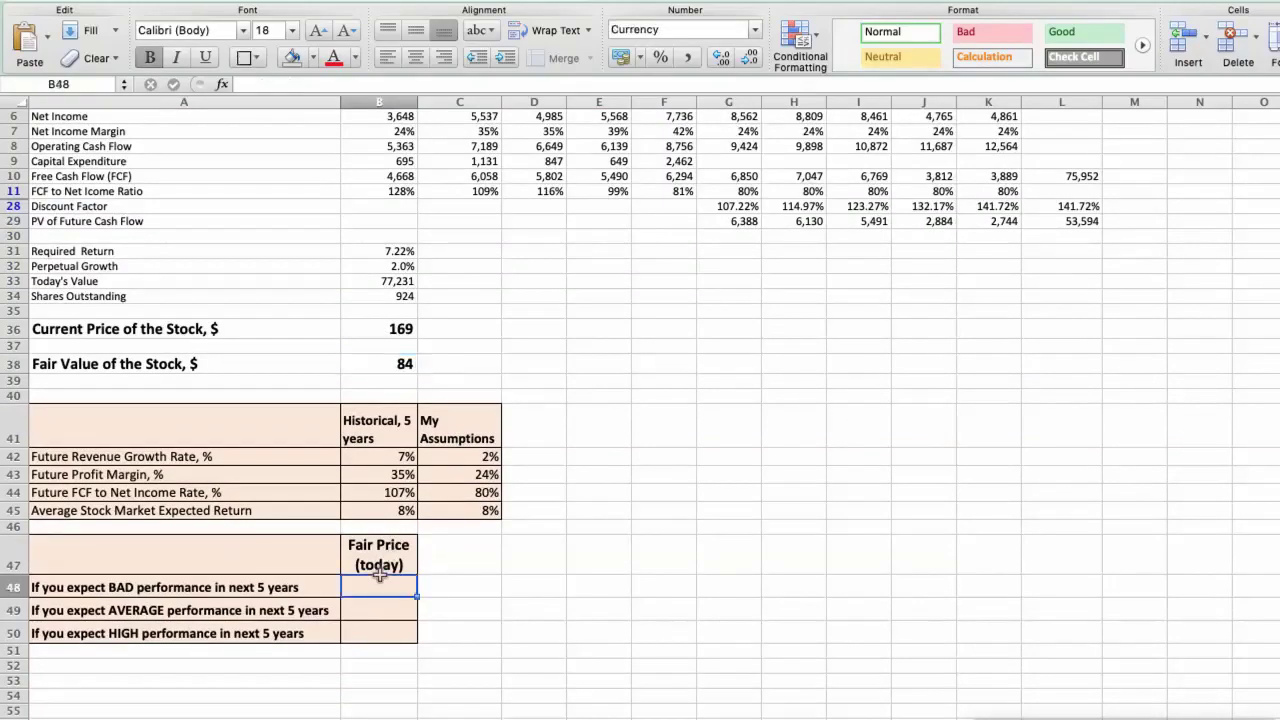
text(84)
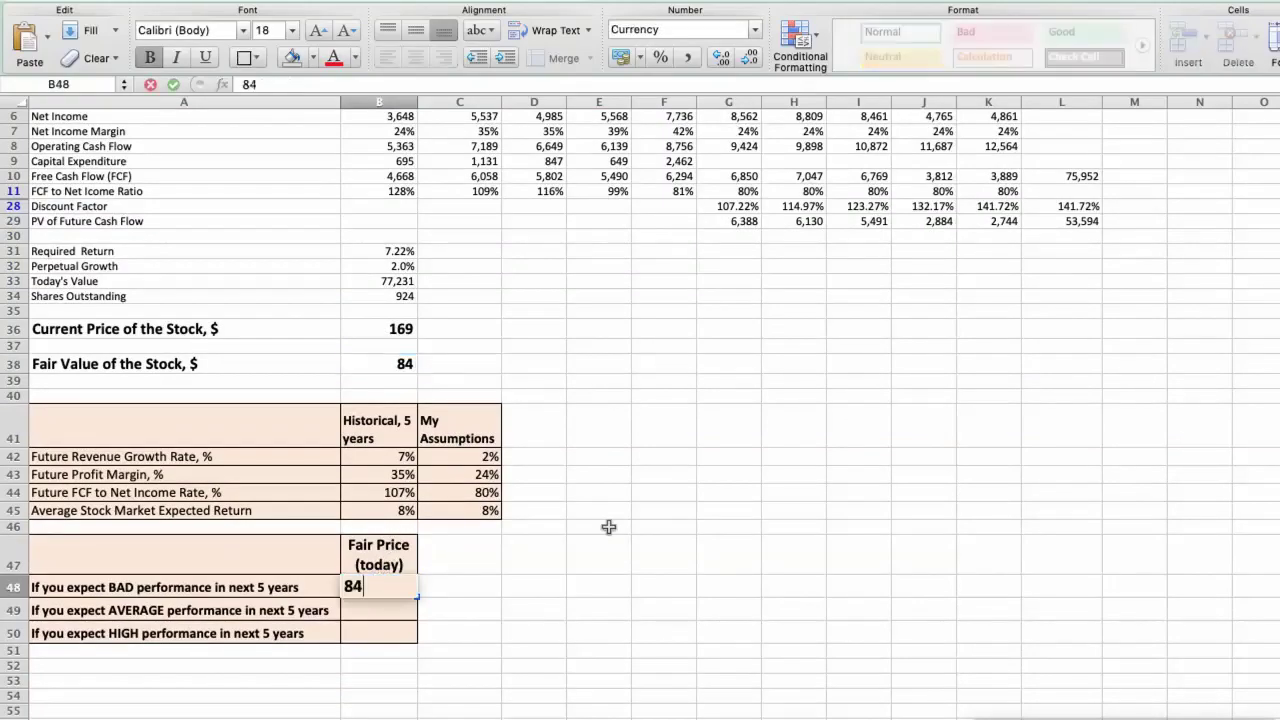
key(Return)
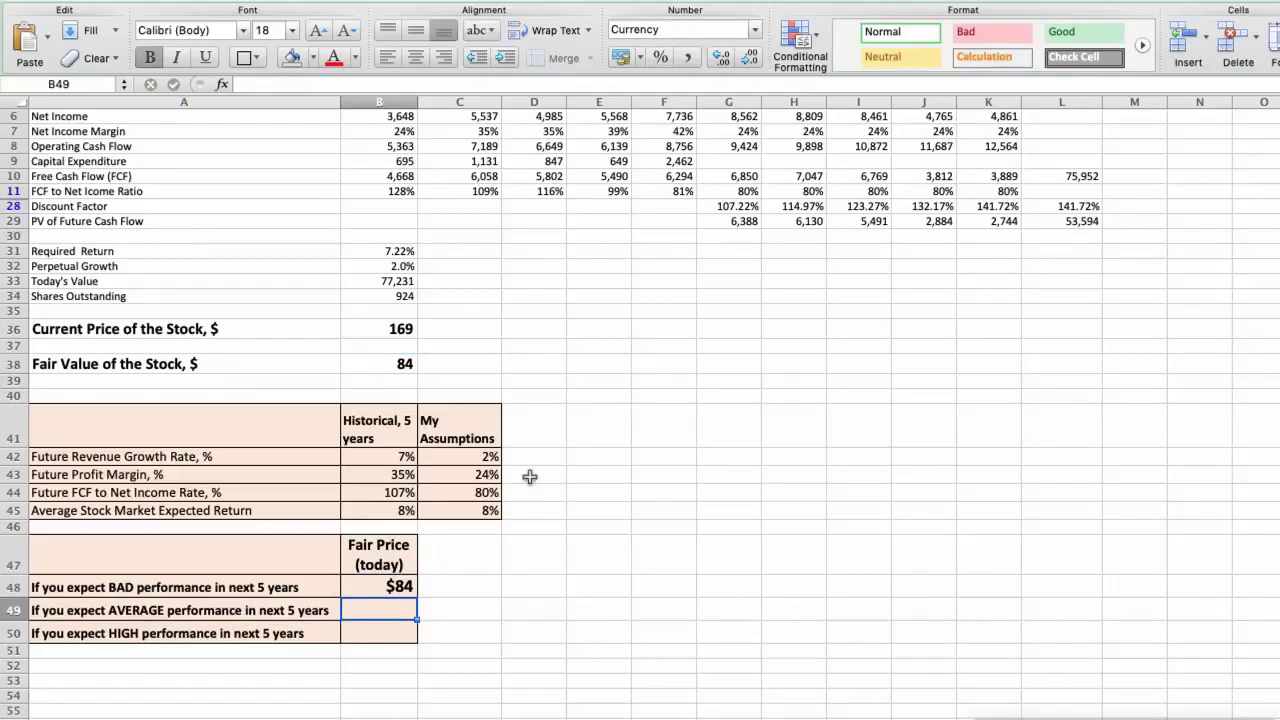
click(488, 458)
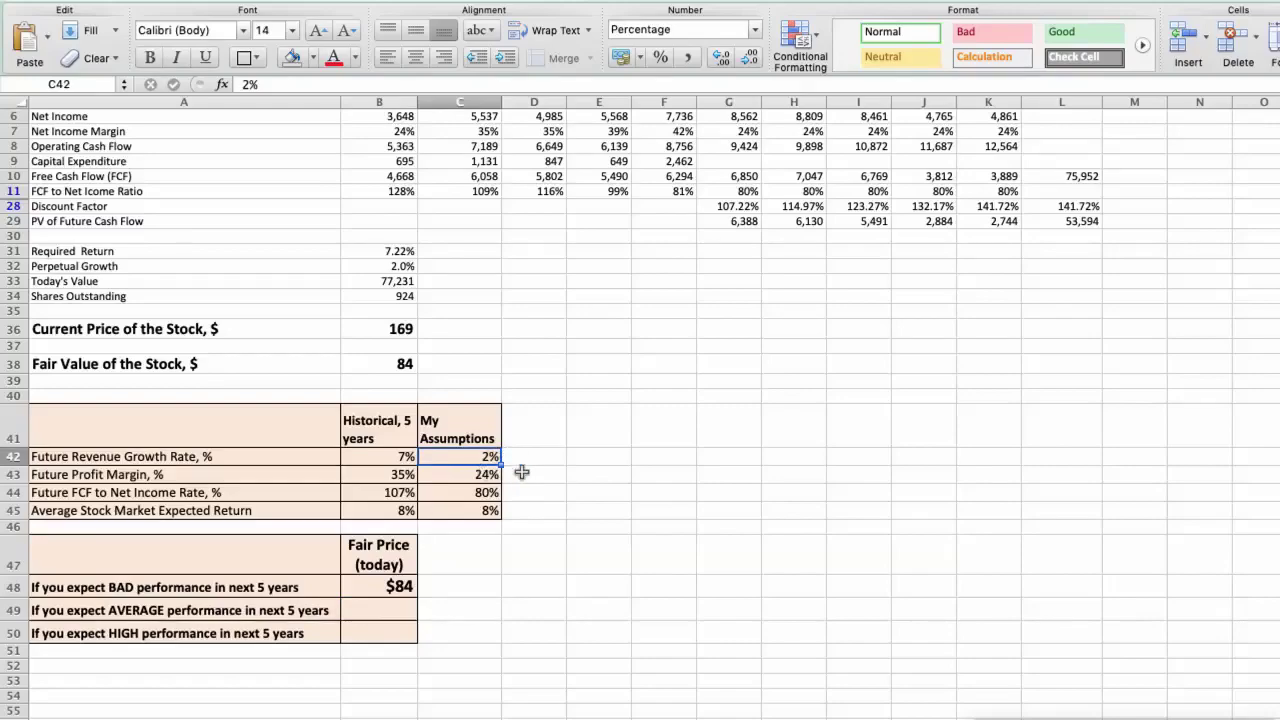
Step: Change the assumptions to 4% revenue growth, 30% profit margin and 90% FCF to net income
text(4)
key(Return)
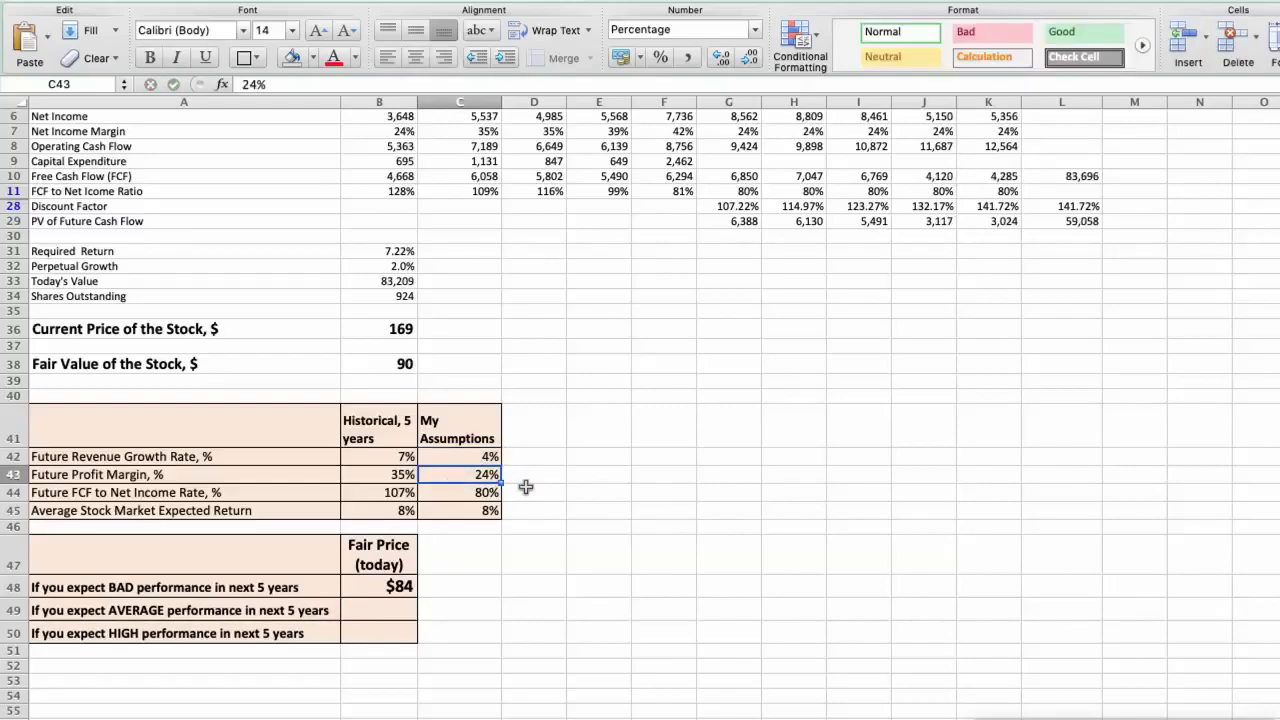
text(30)
key(Return)
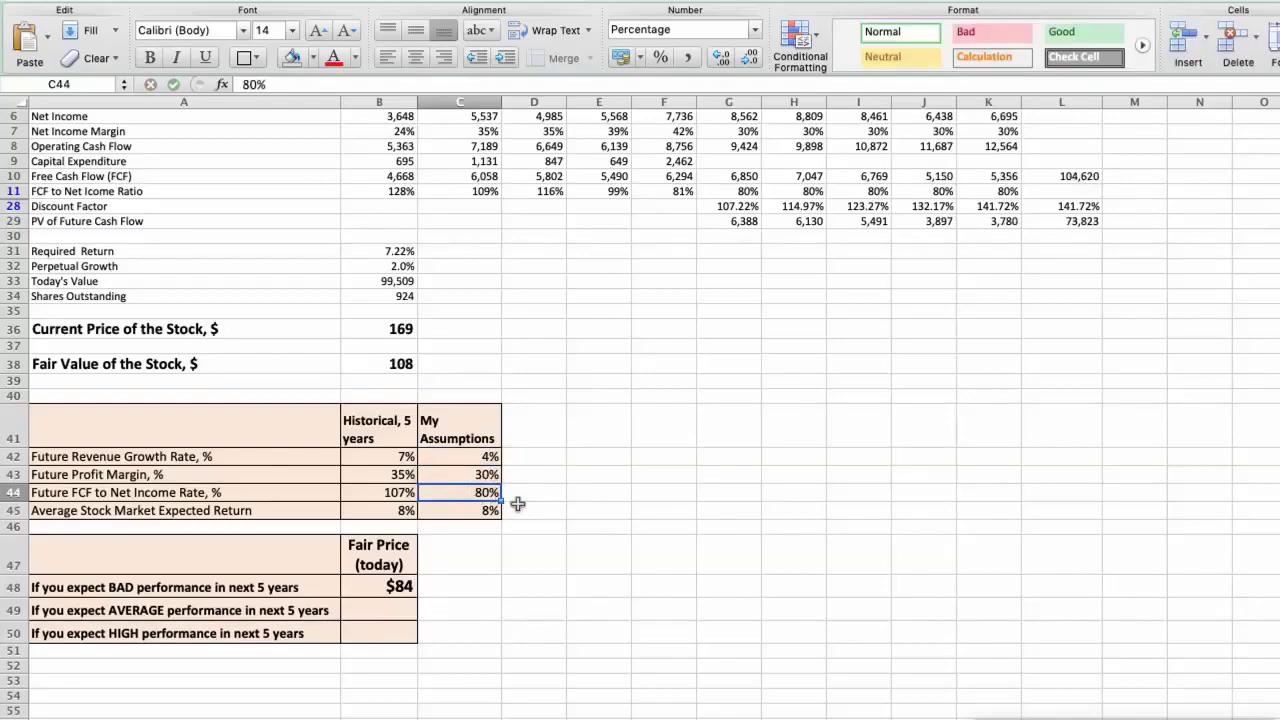
text(90)
key(Return)
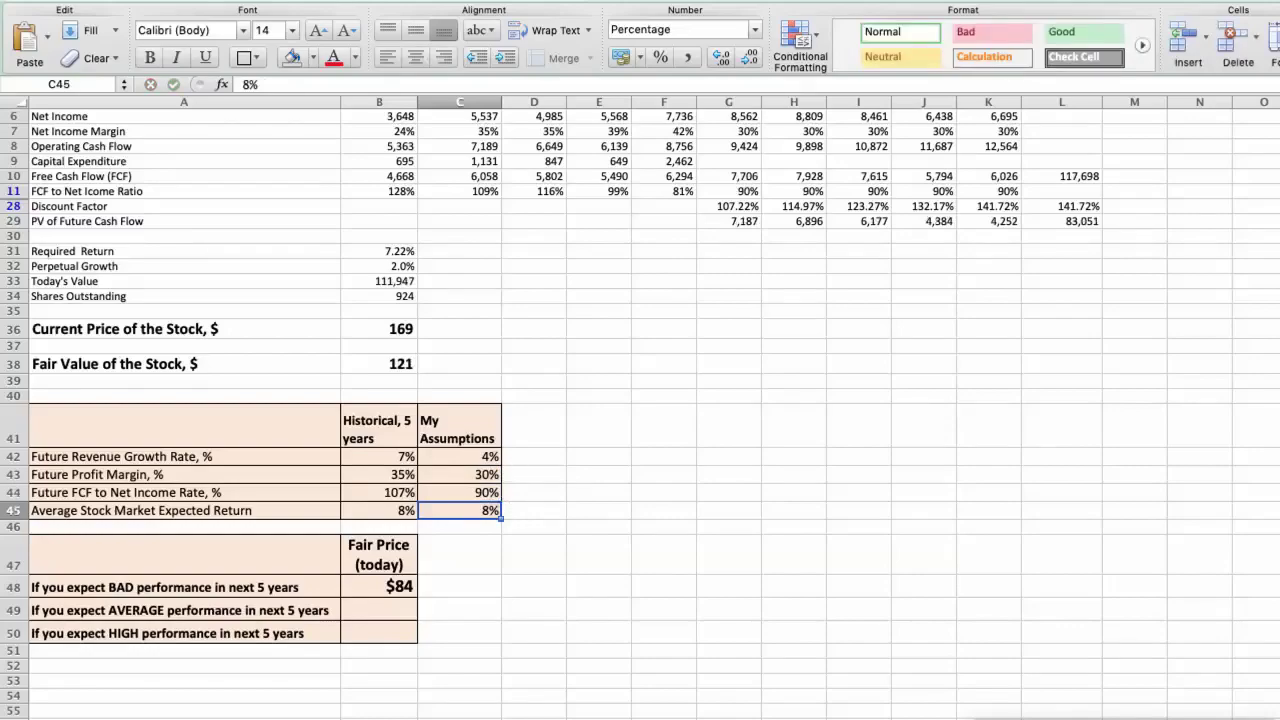
Step: Enter the recalculated $121 fair value as the AVERAGE performance fair price
click(371, 364)
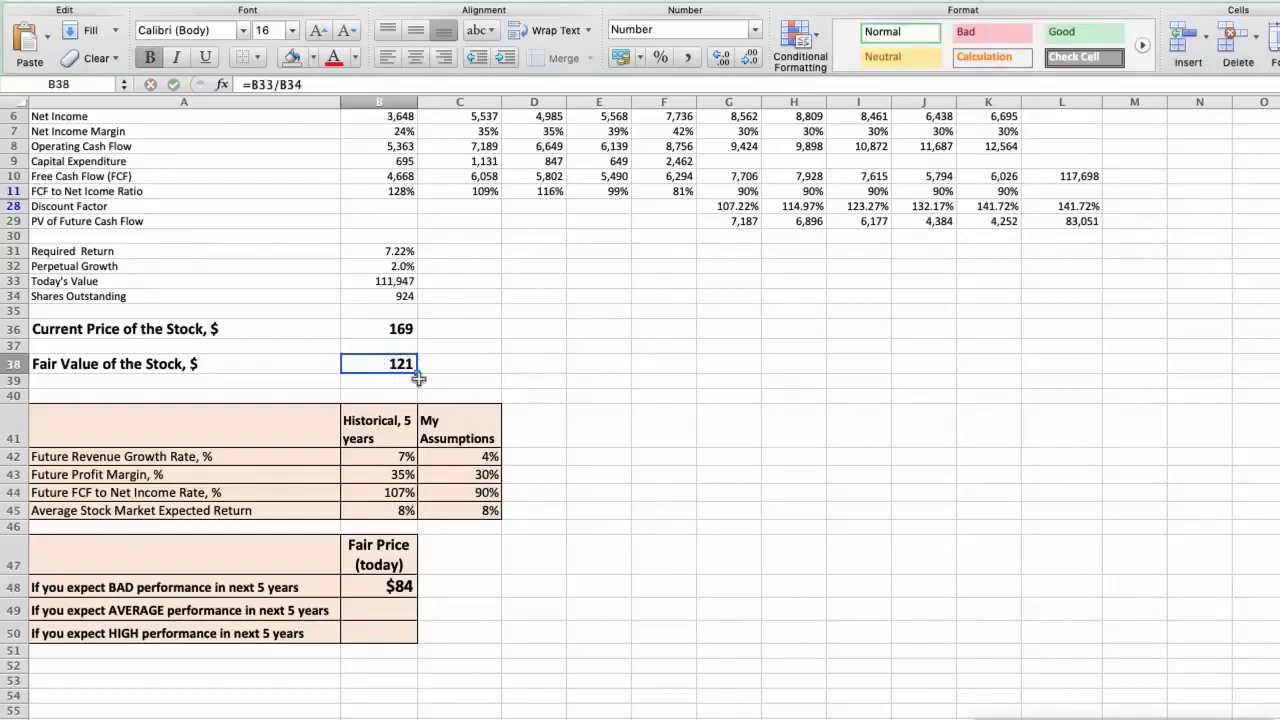
click(381, 610)
text(121)
key(Return)
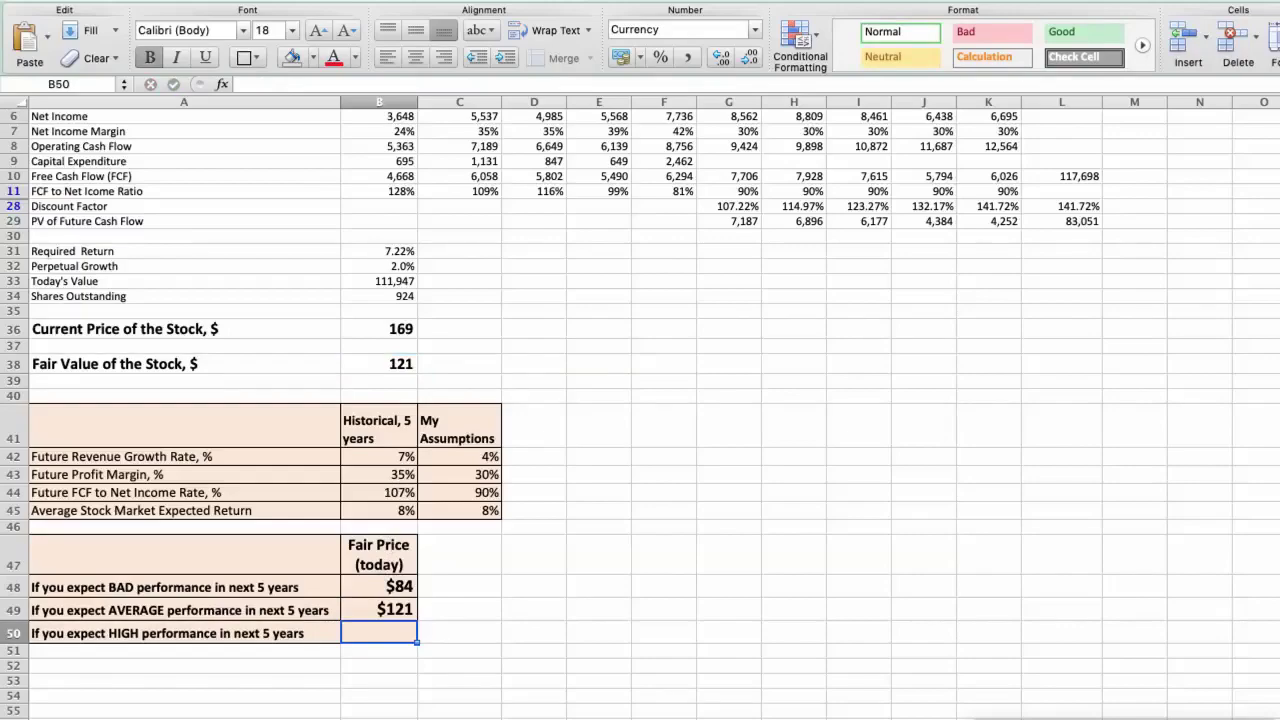
Step: Enter high-case assumptions: 6% revenue growth, 35% profit margin, 100% FCF to net income
click(460, 456)
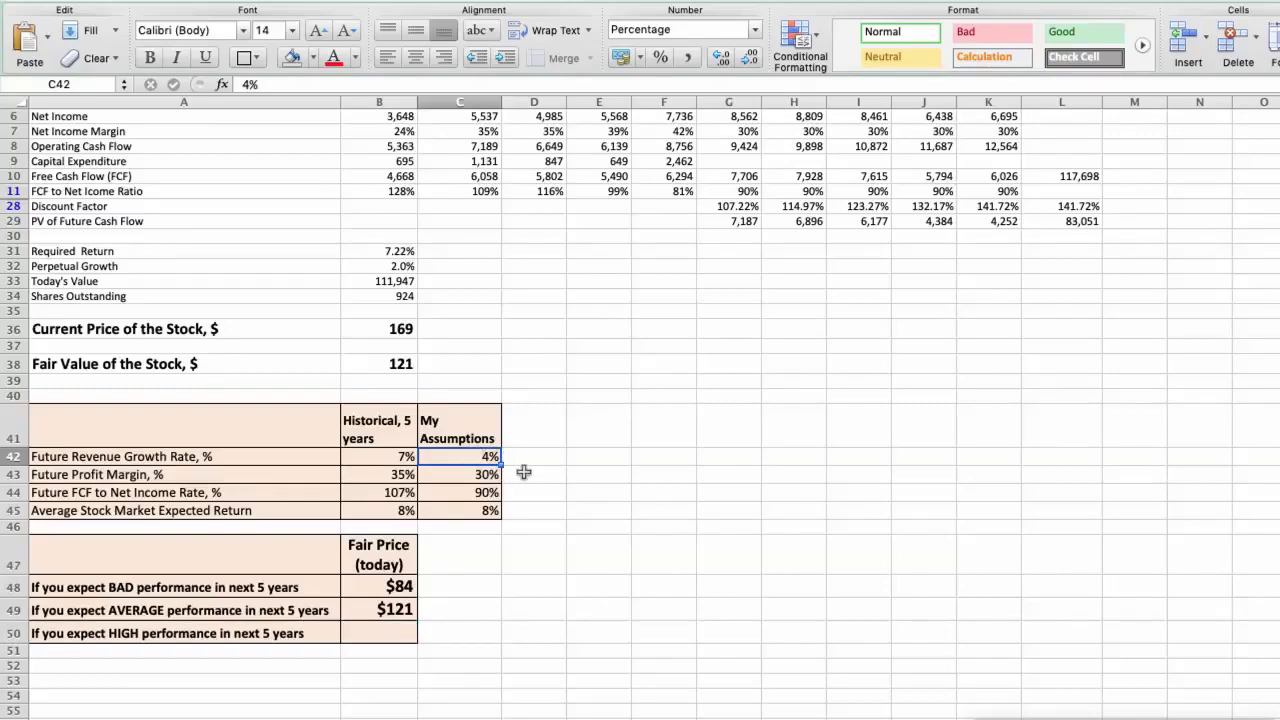
text(6)
key(Return)
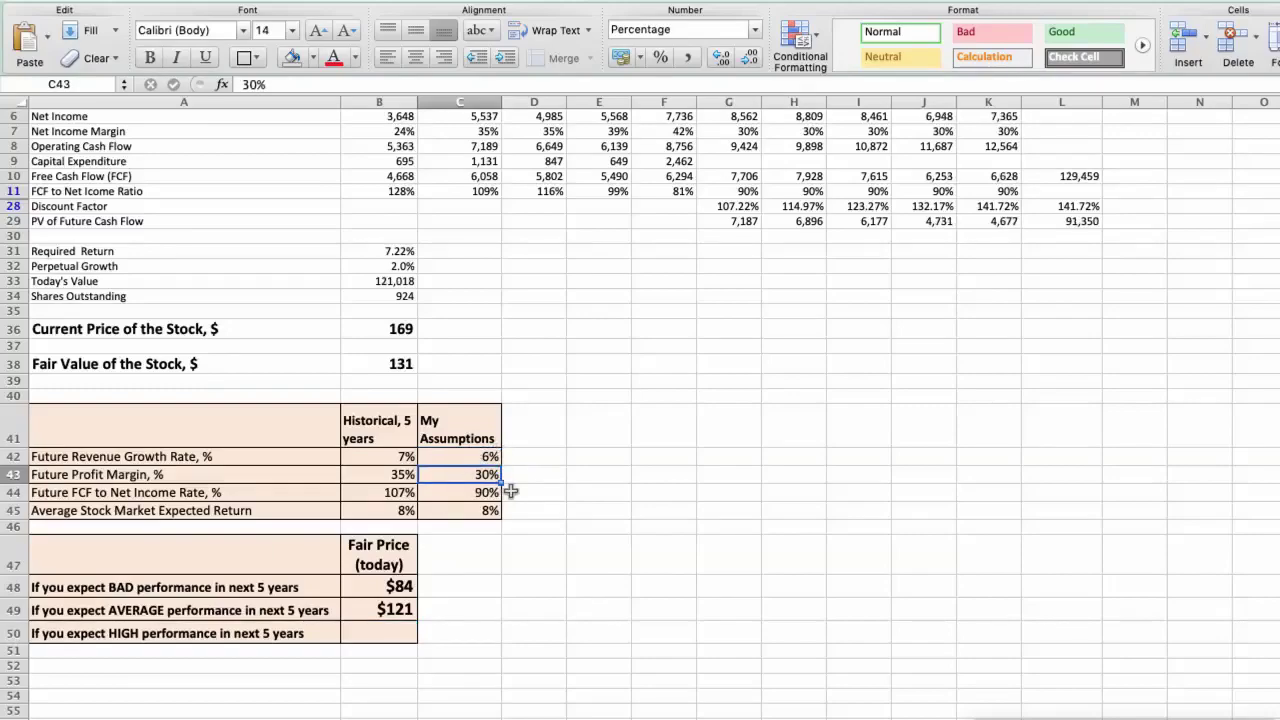
text(35)
key(Return)
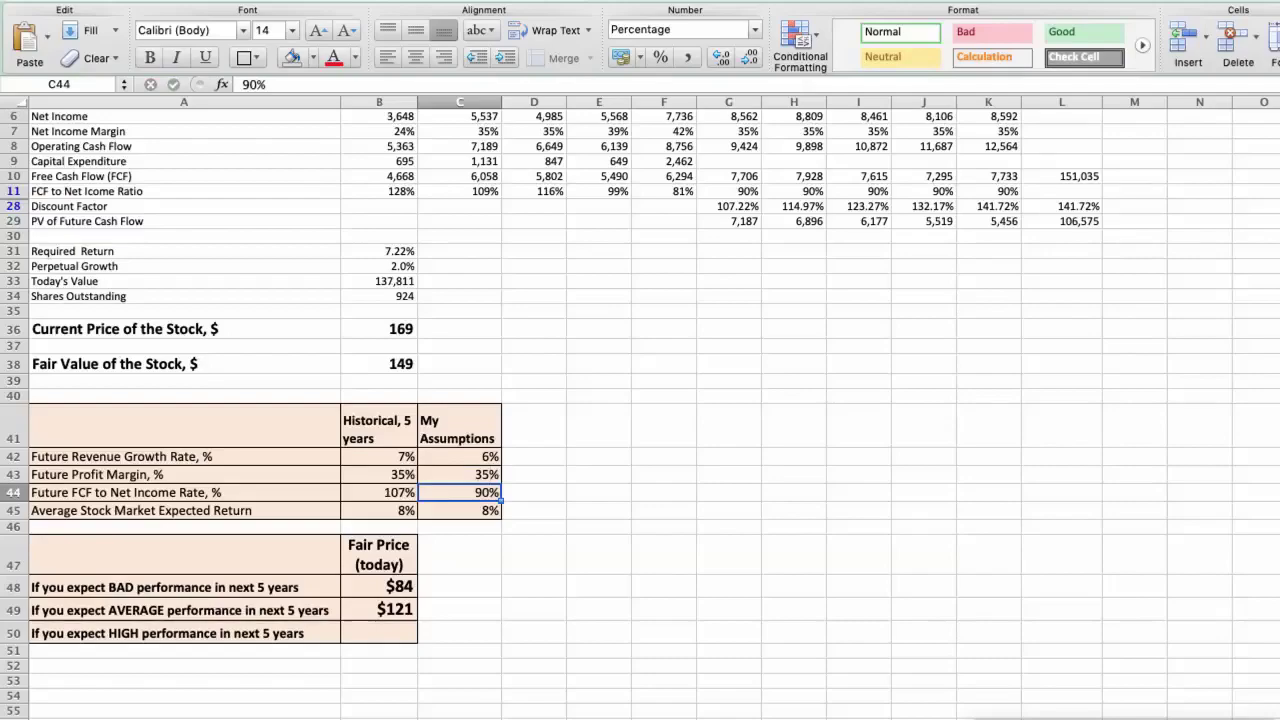
text(100)
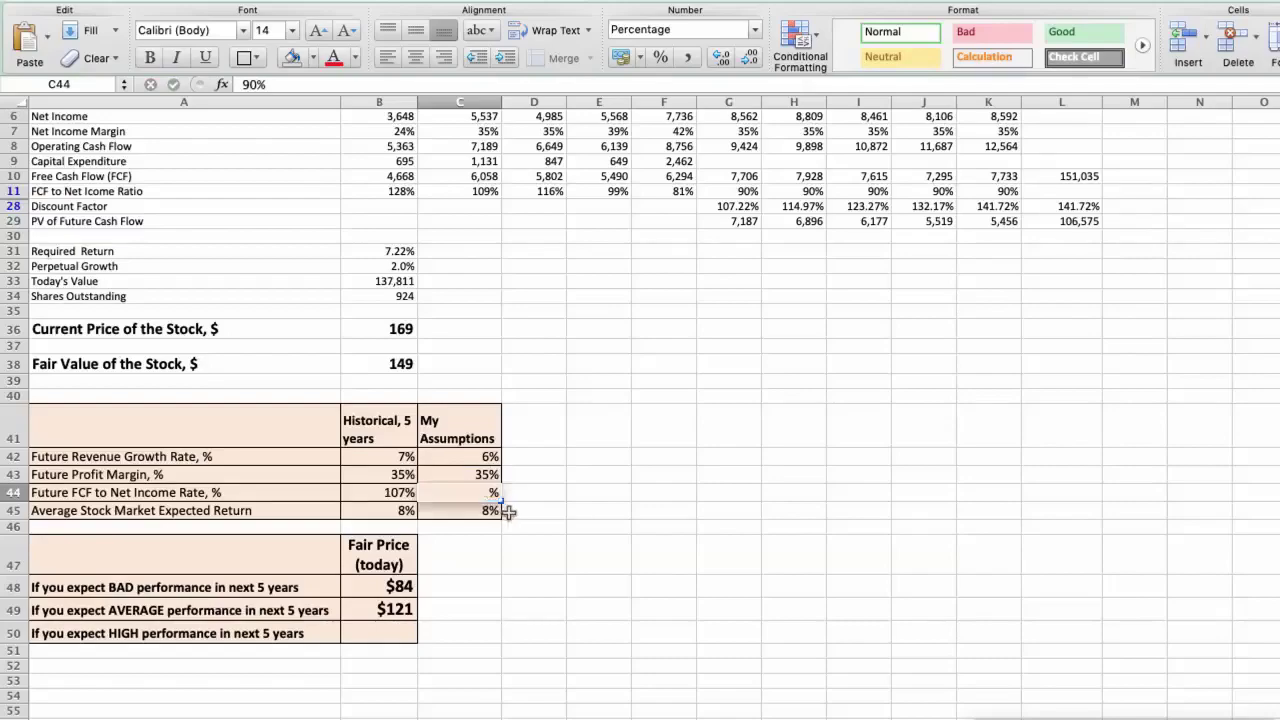
key(Return)
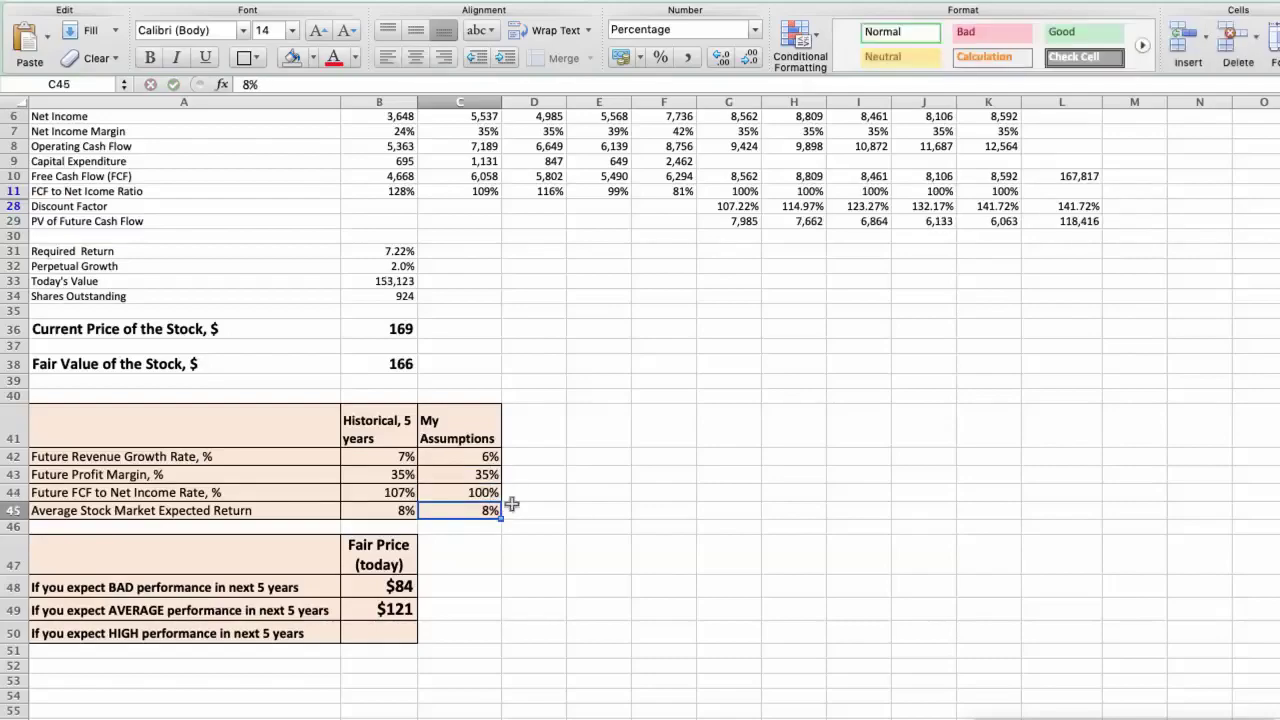
Step: Record the recalculated $166 fair value as the HIGH performance fair price
click(378, 364)
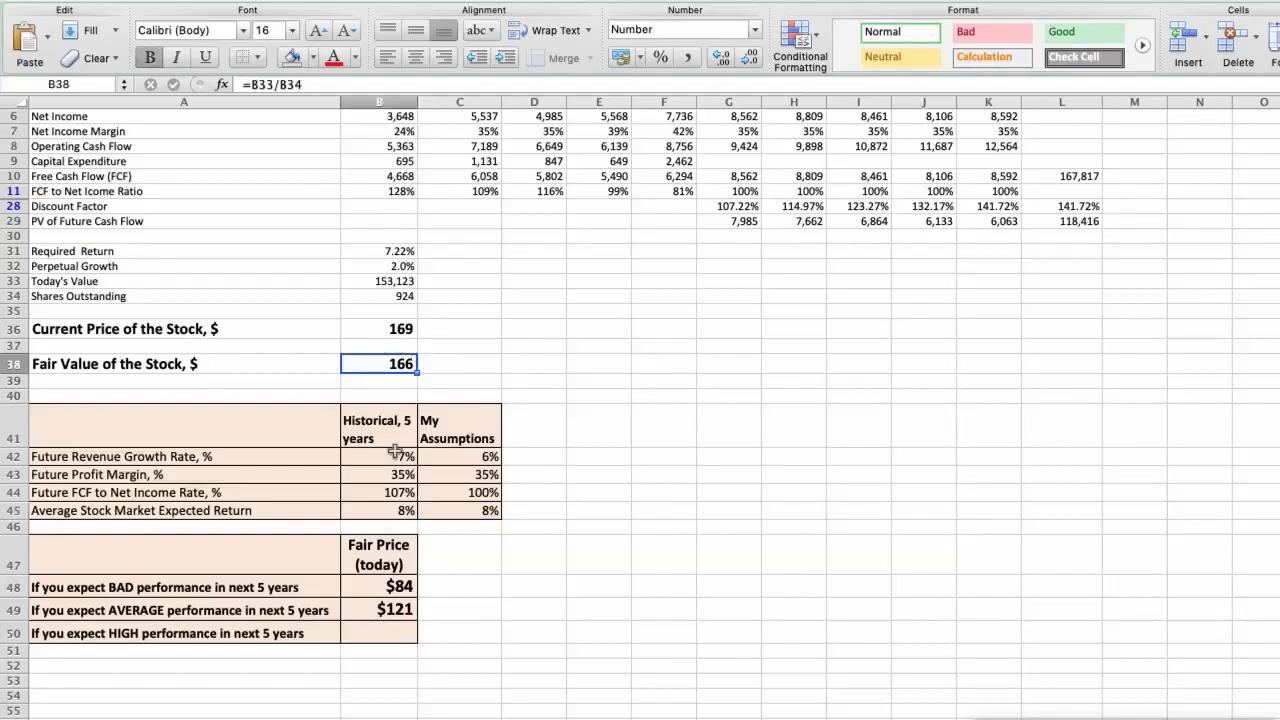
click(376, 631)
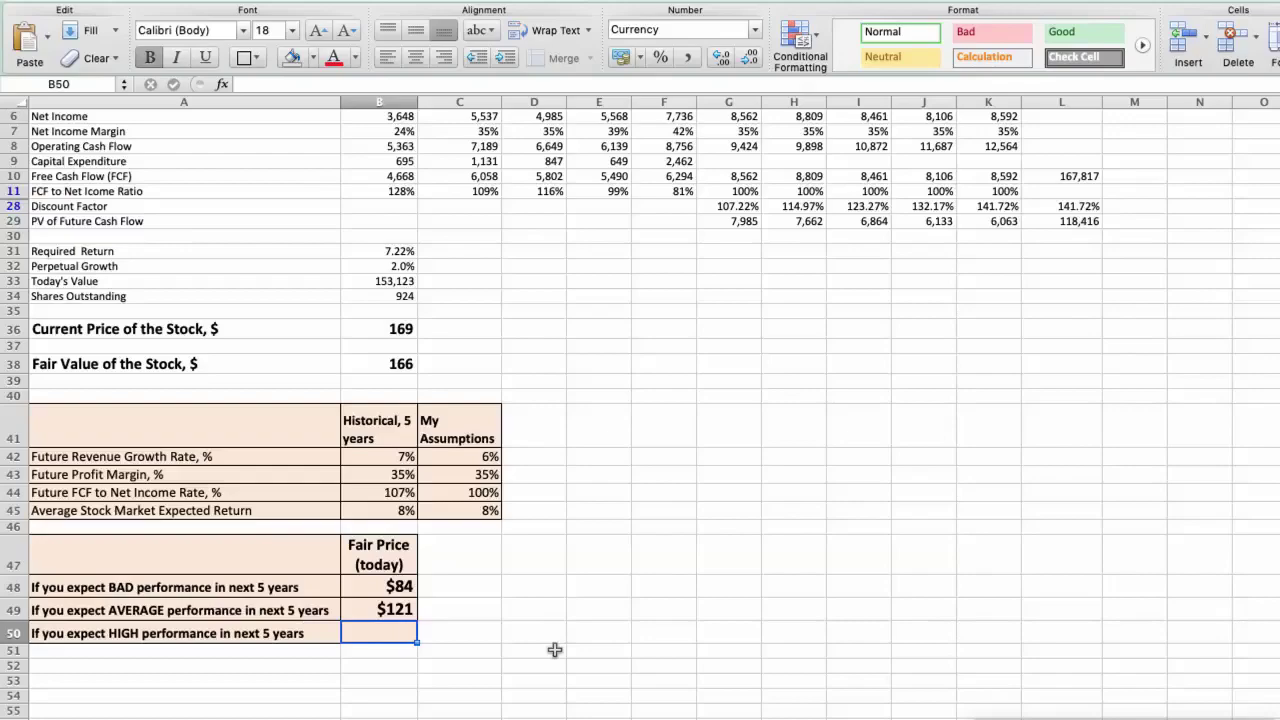
text(1)
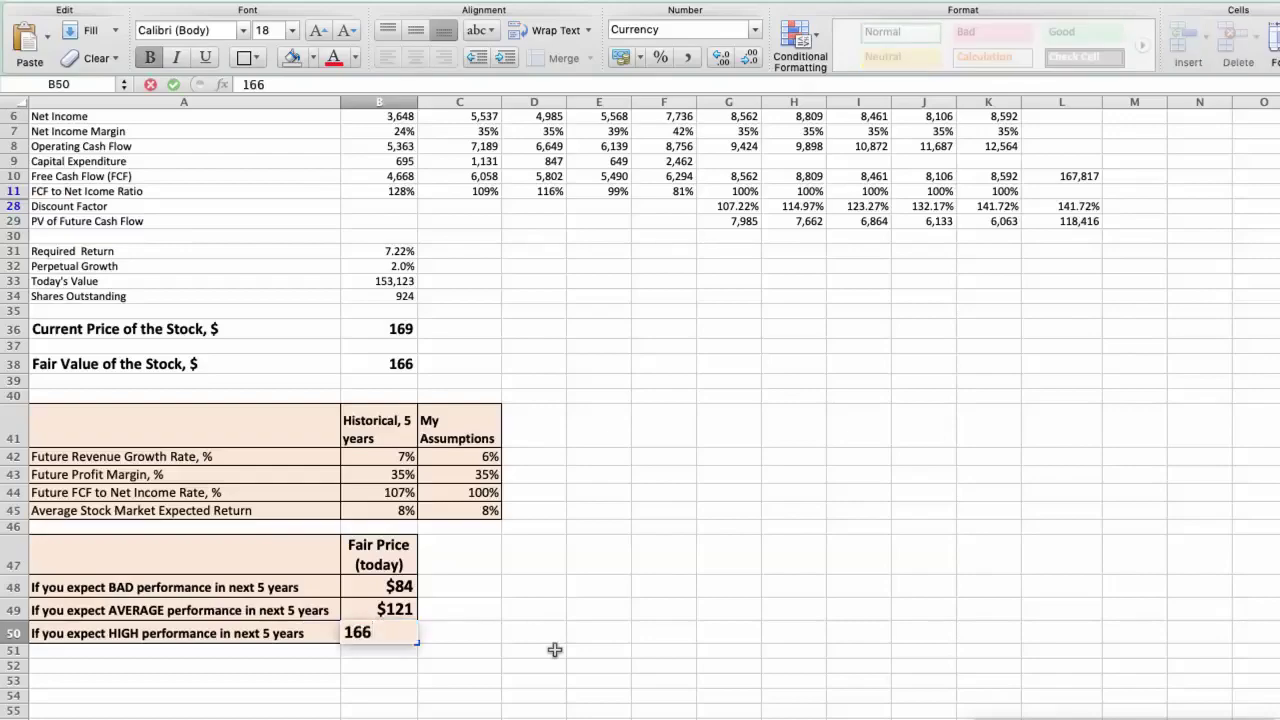
text(66)
key(Return)
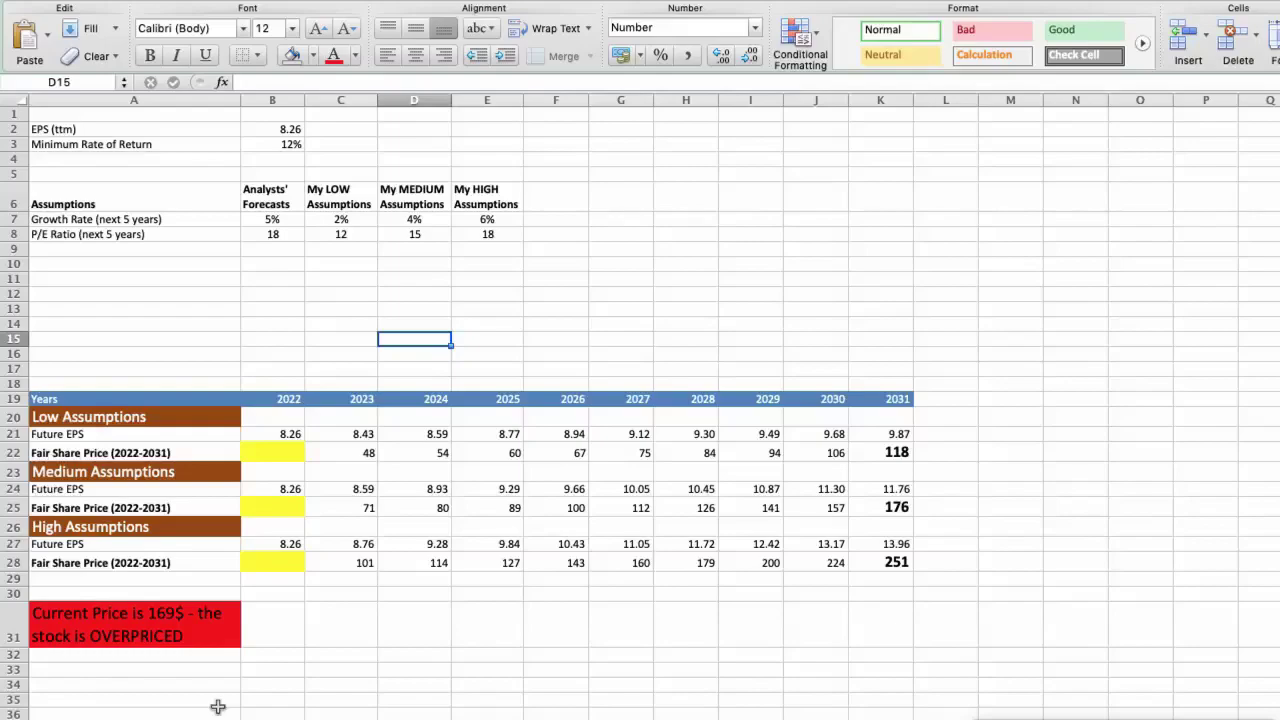
Step: Review EPS inputs: 8.26 EPS, 12% minimum return, analysts' 5%/P/E 18, low-case 2%/P/E 12
click(262, 129)
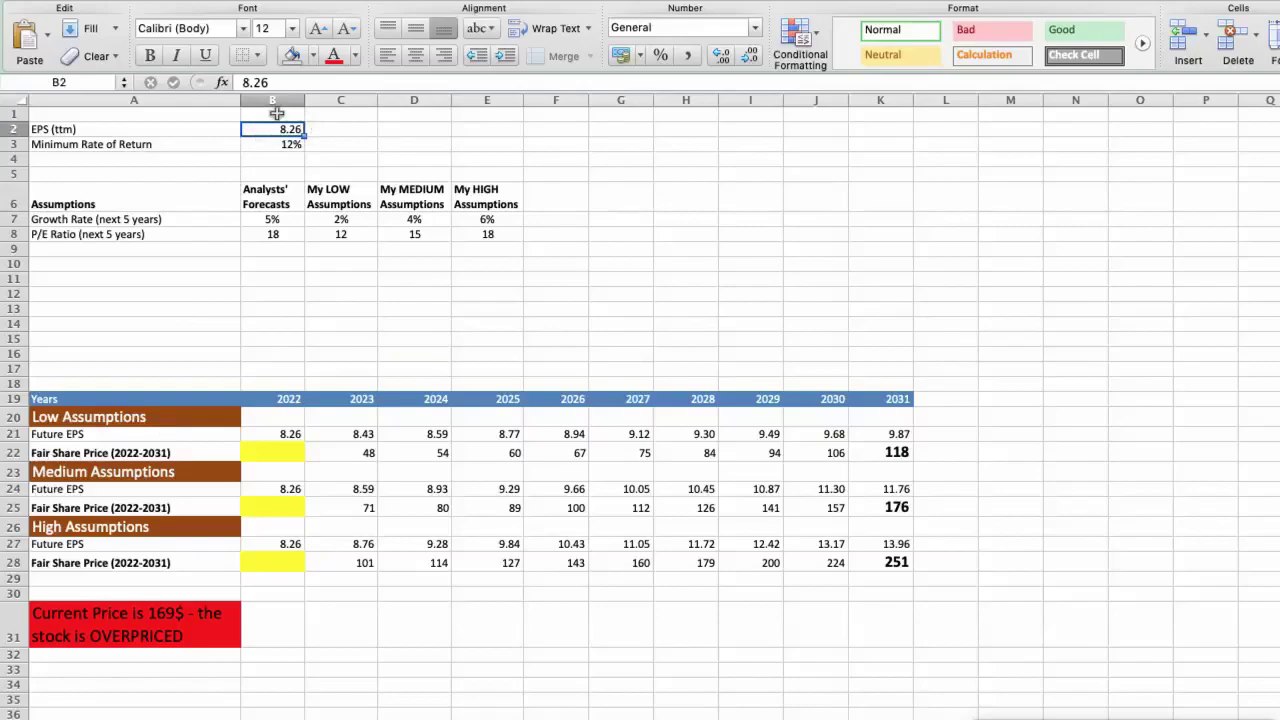
click(249, 144)
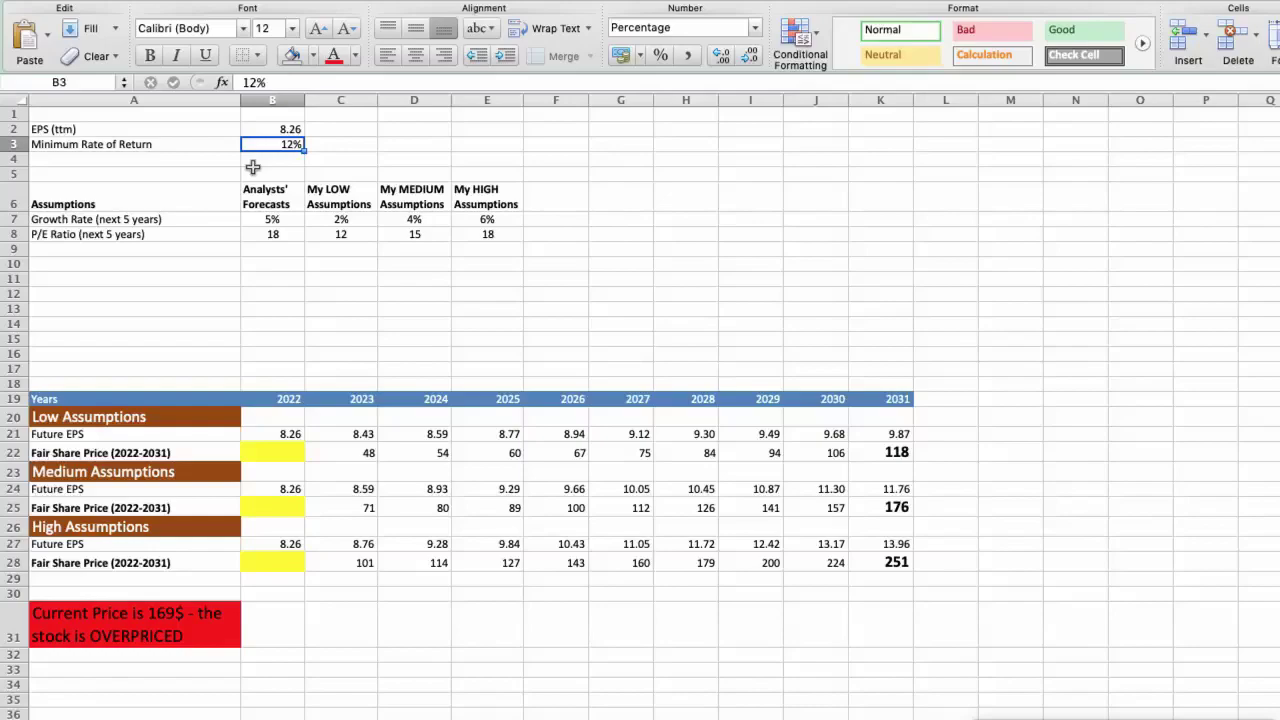
click(254, 218)
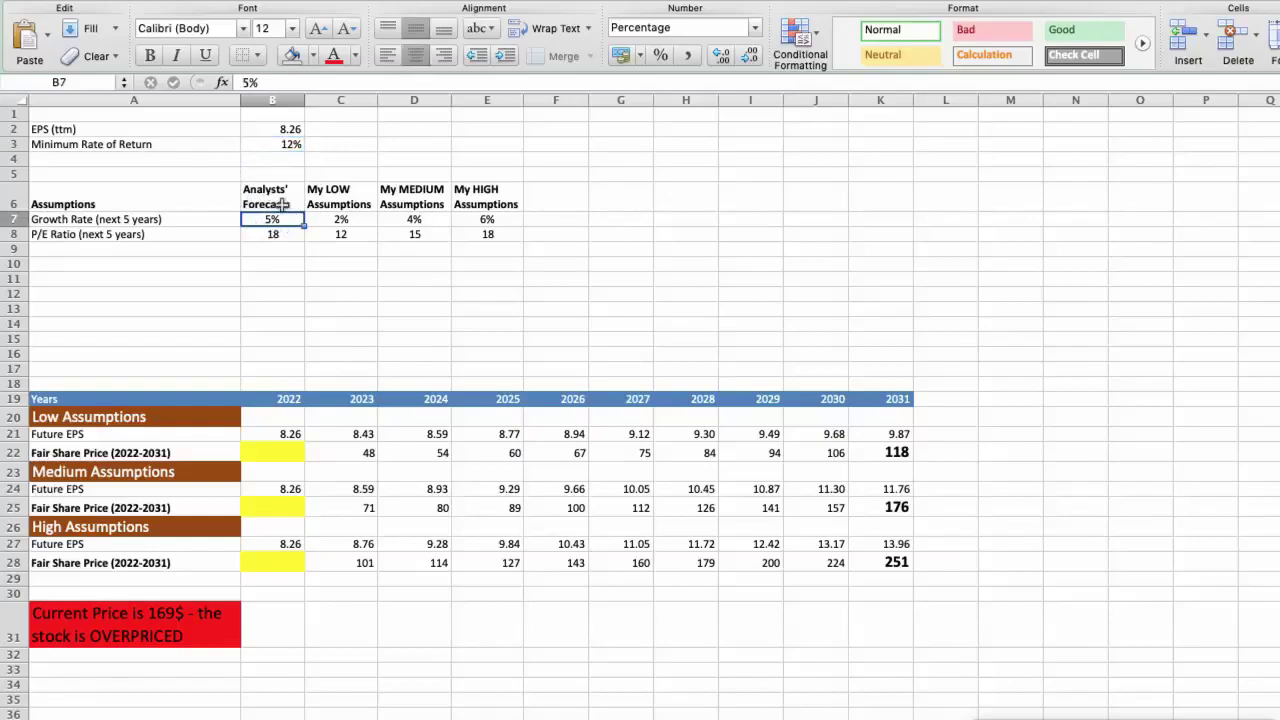
click(247, 235)
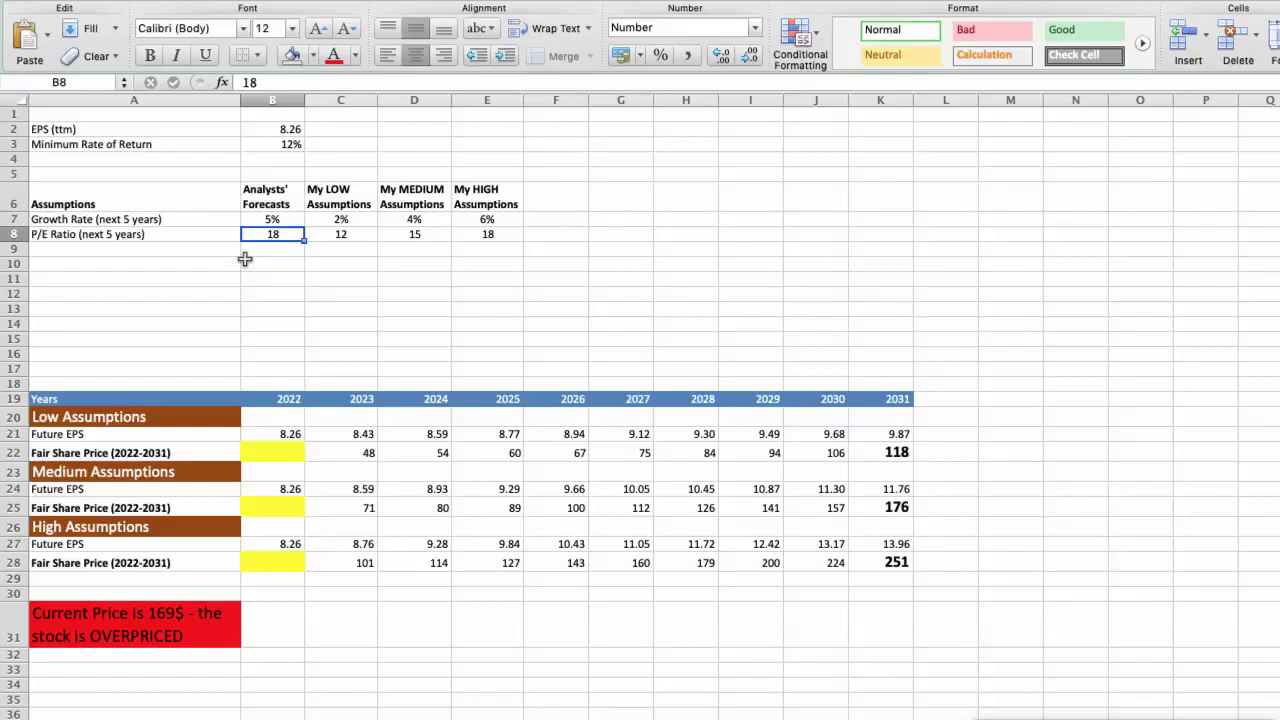
click(319, 216)
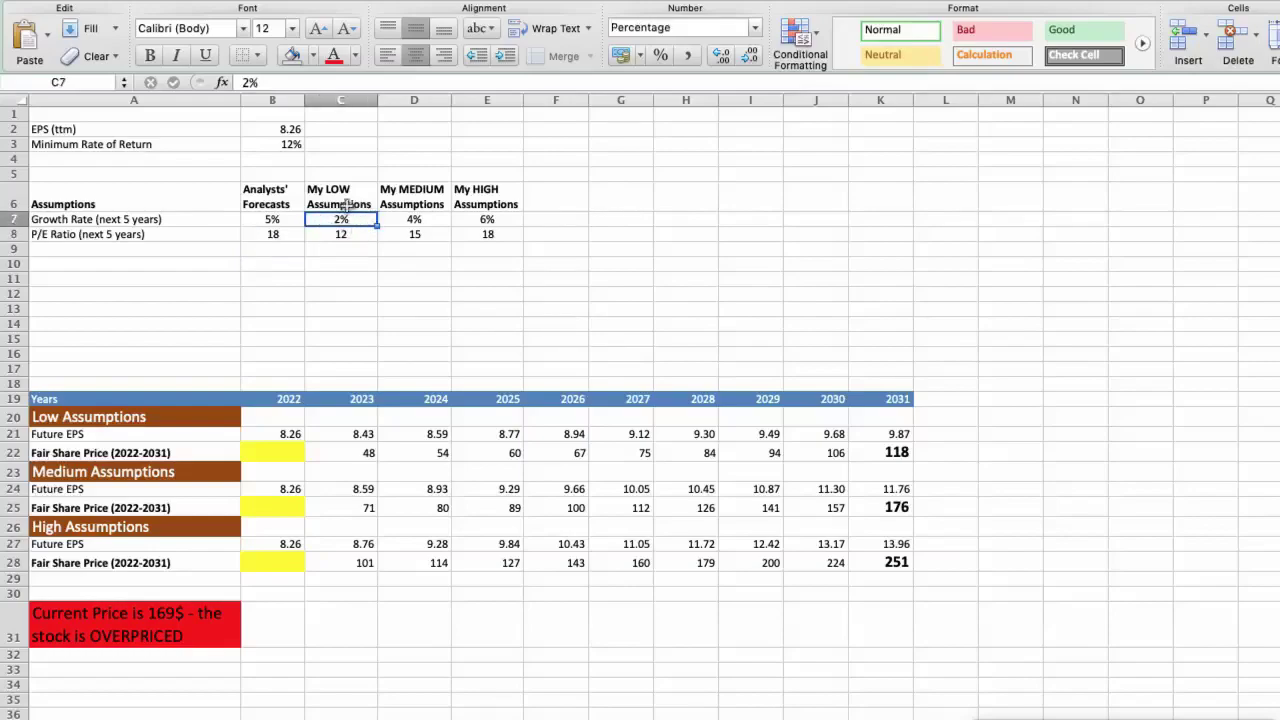
click(319, 235)
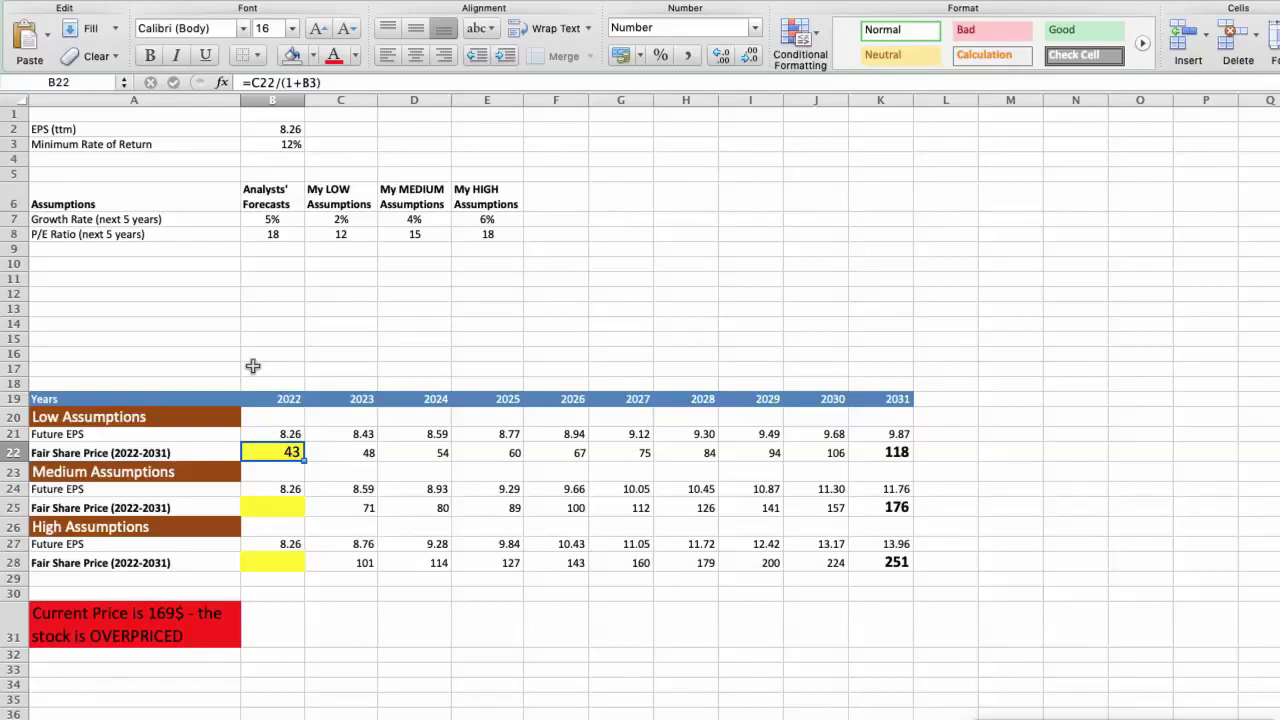
Step: Review the medium-case (4%, P/E 15) and high-case (6%, P/E 18) assumptions
click(396, 221)
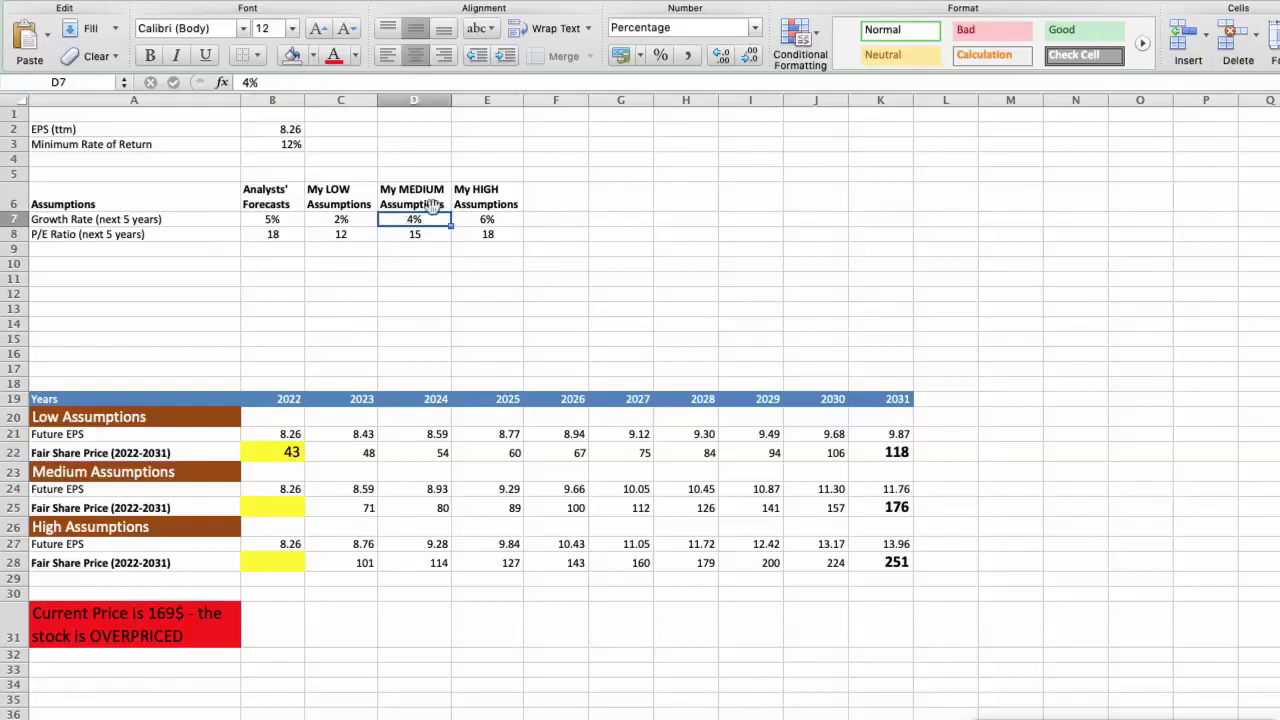
click(403, 238)
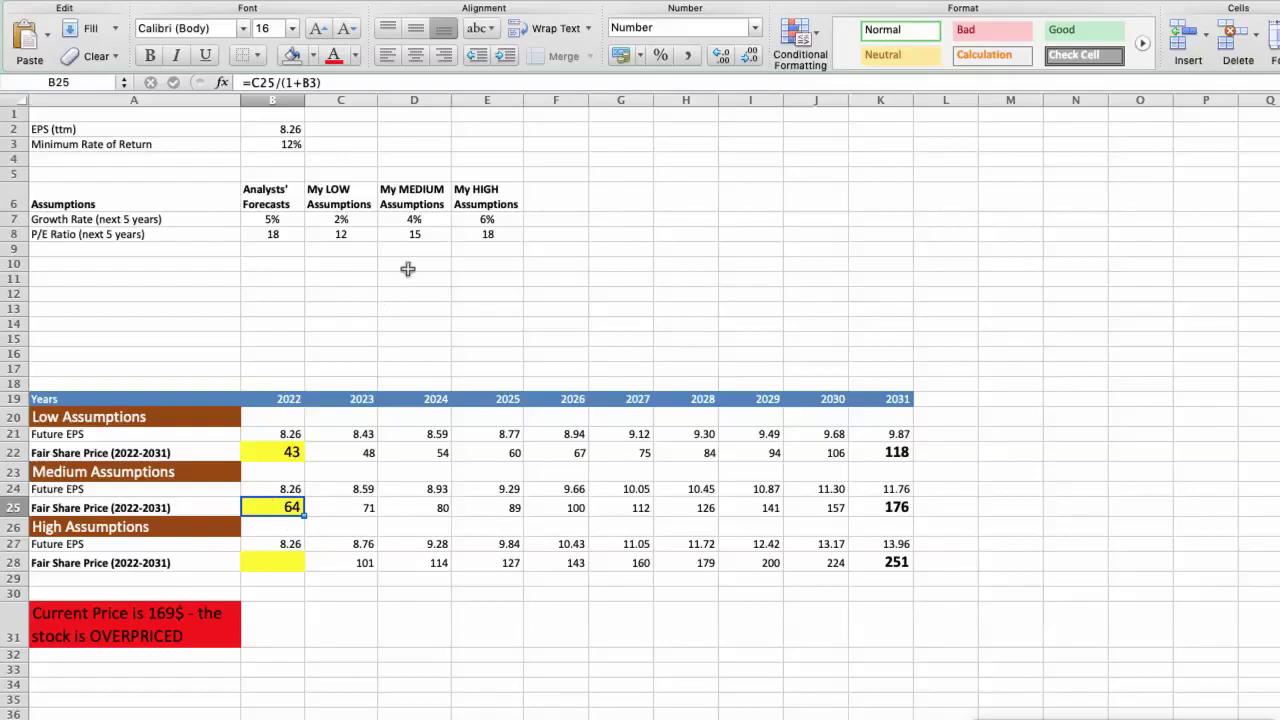
click(462, 220)
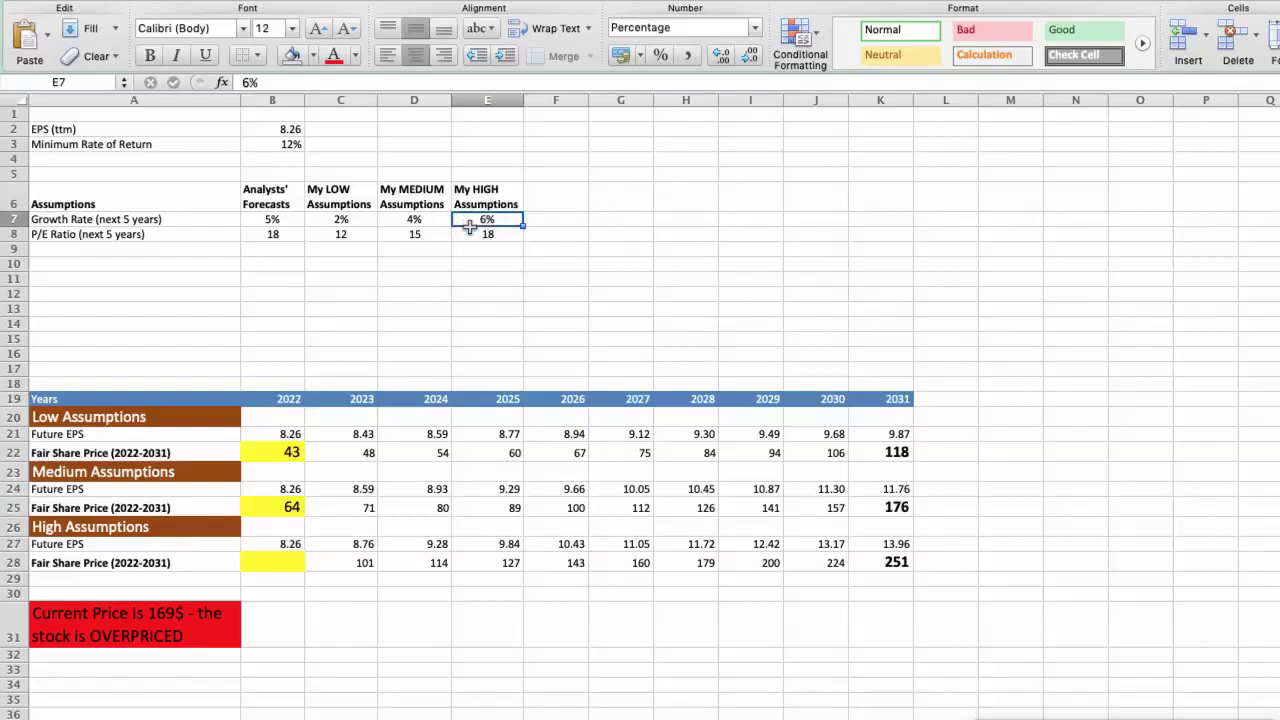
click(468, 232)
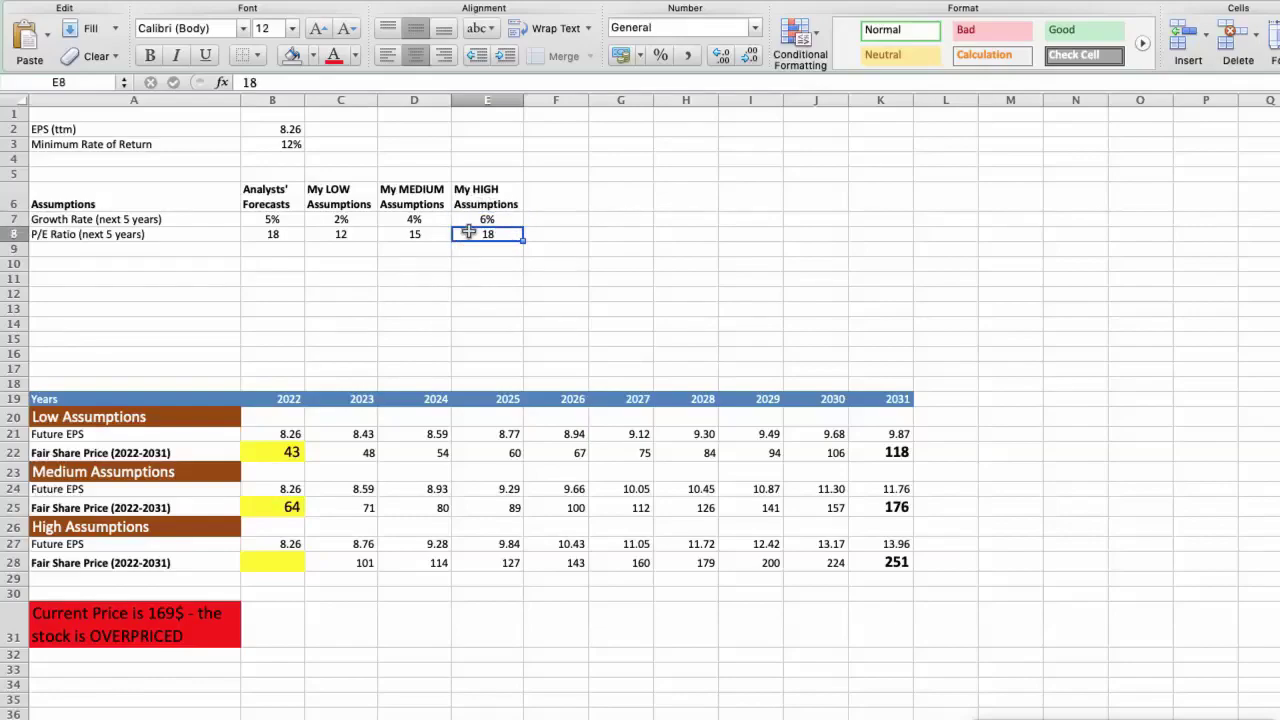